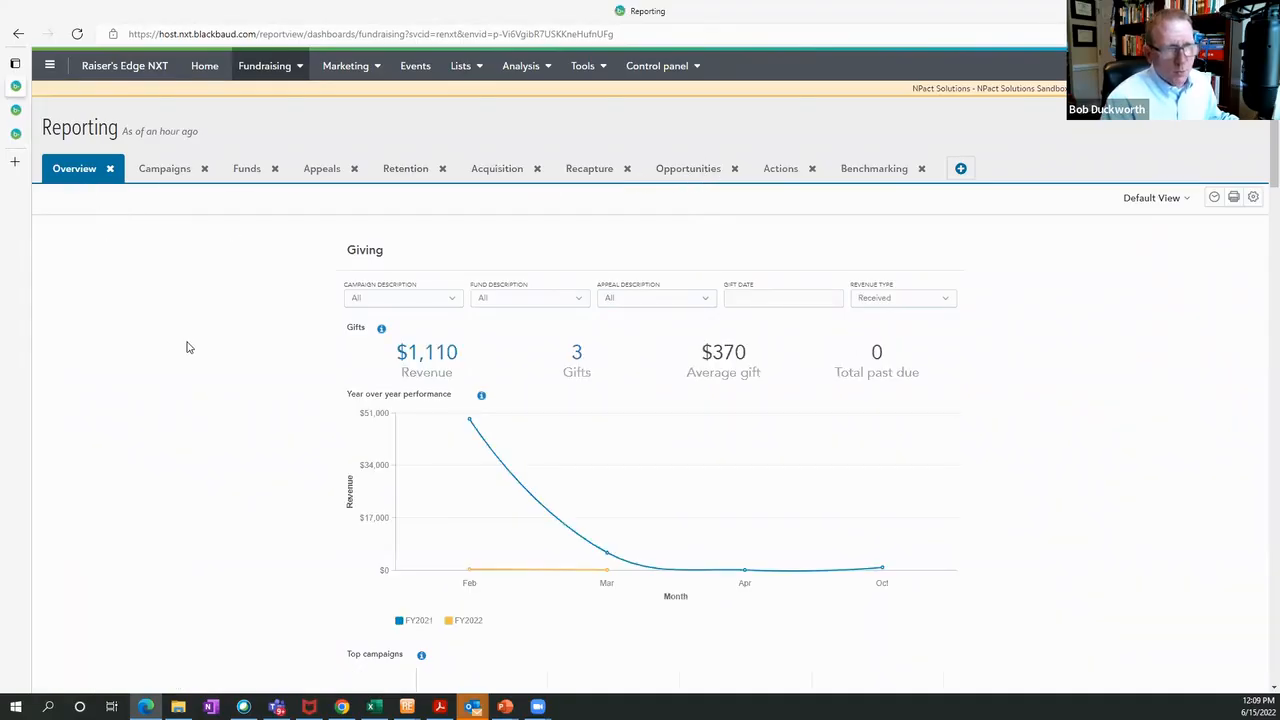
Step: Review the giving charts on the Overview report and inspect each segment of the Donors by lifecycle status chart
scroll(250, 450, "down", 1)
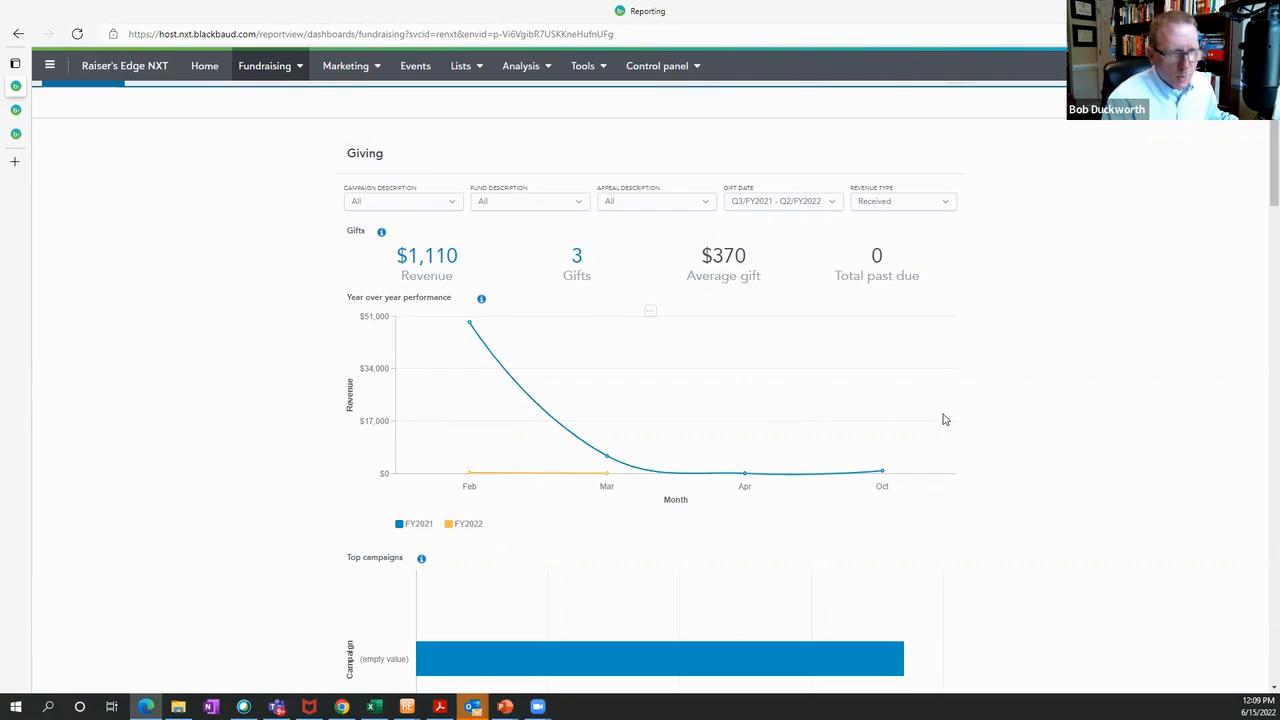
scroll(943, 417, "down", 4)
scroll(945, 416, "down", 6)
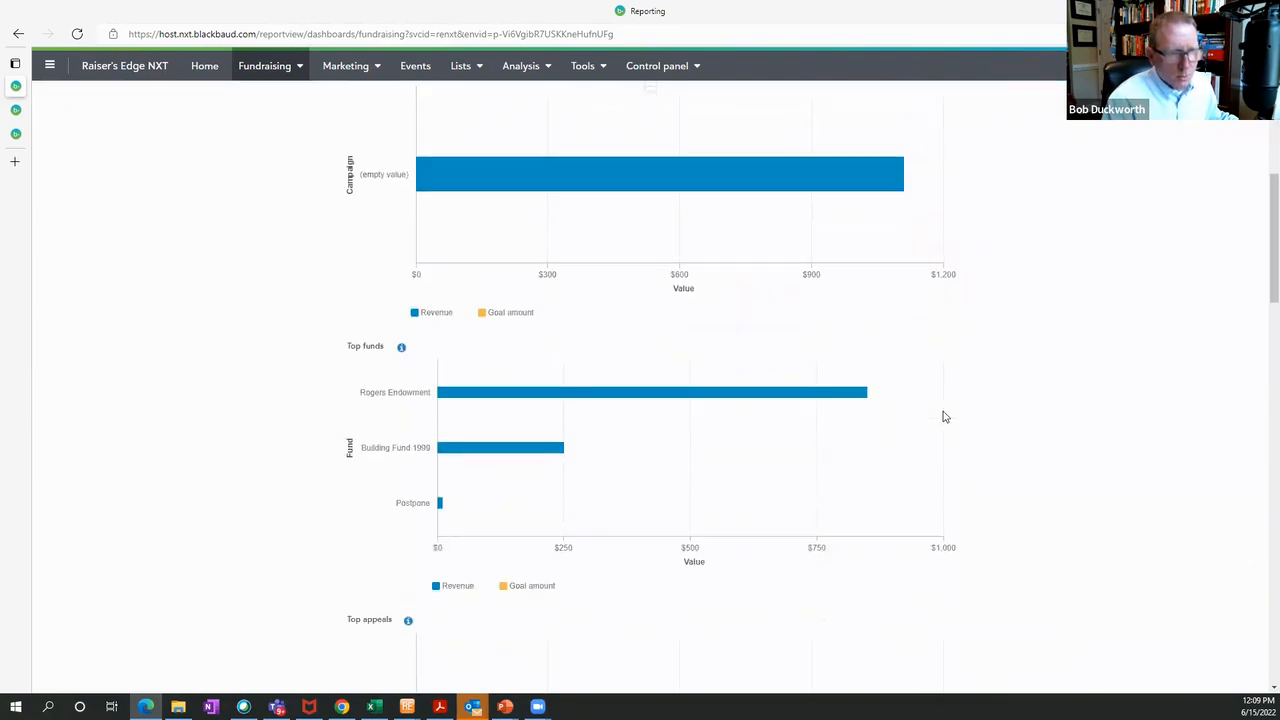
scroll(945, 416, "down", 4)
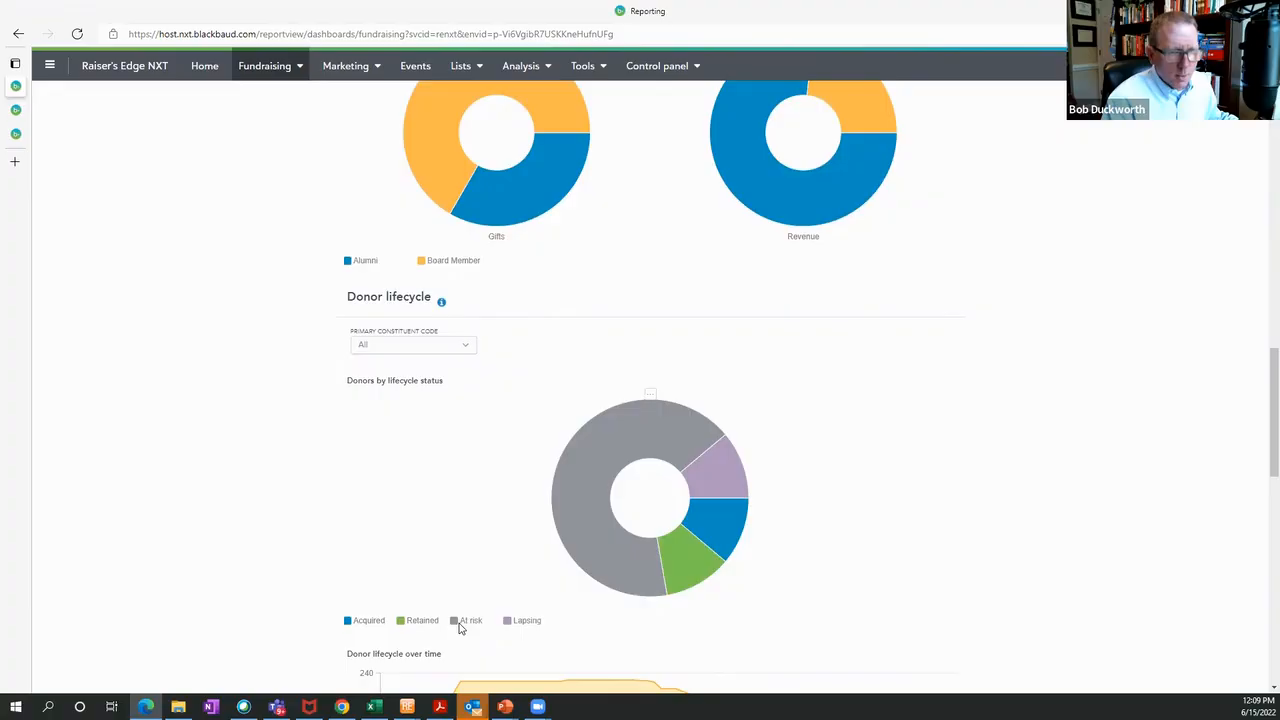
mouse_move(591, 520)
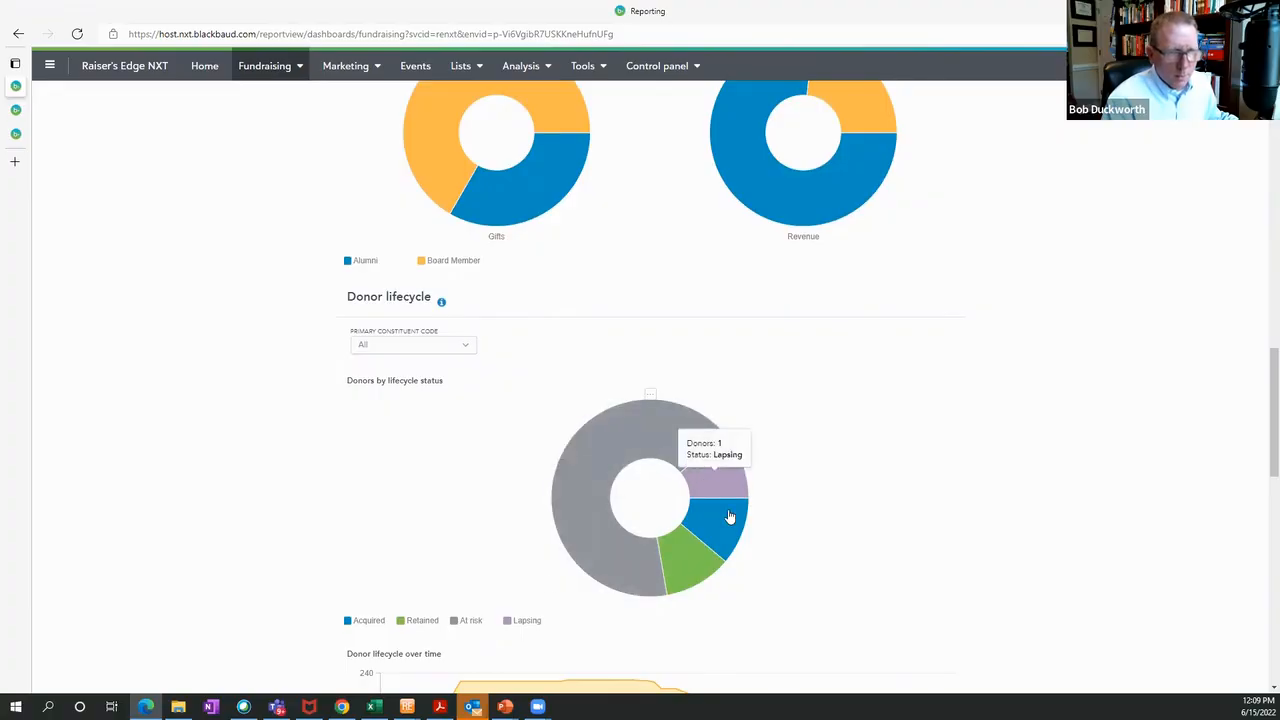
mouse_move(680, 570)
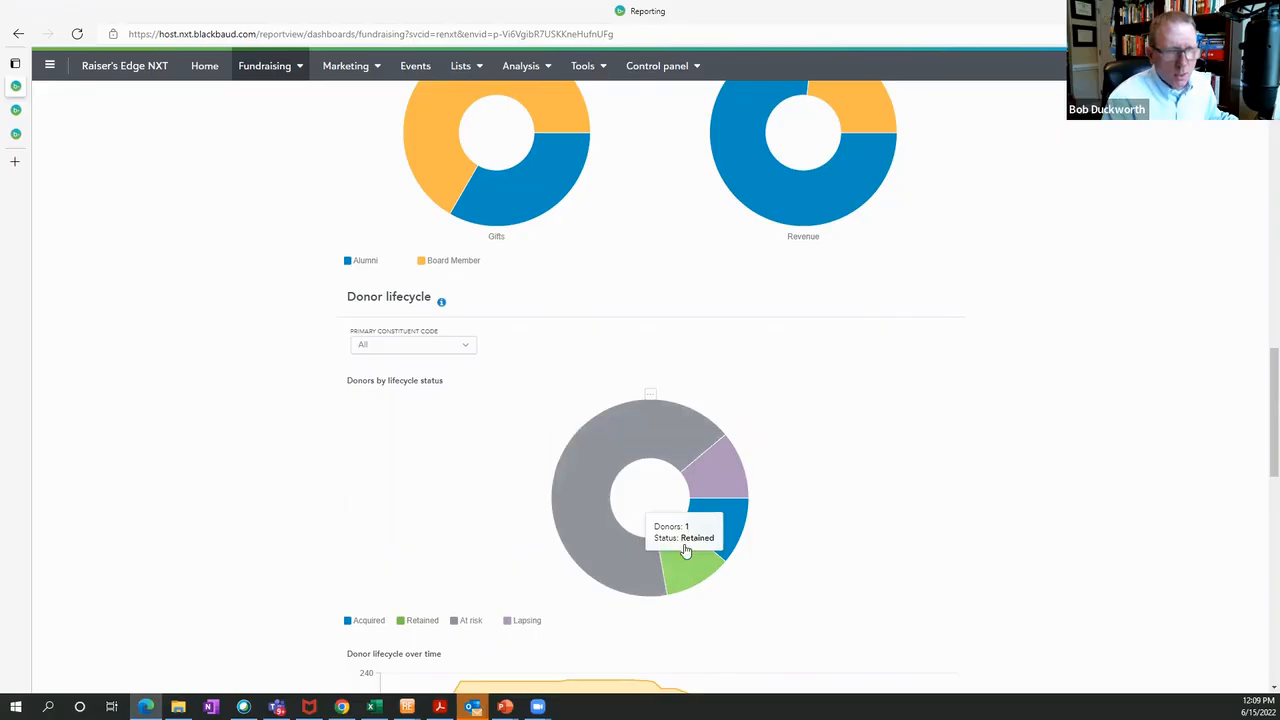
mouse_move(628, 452)
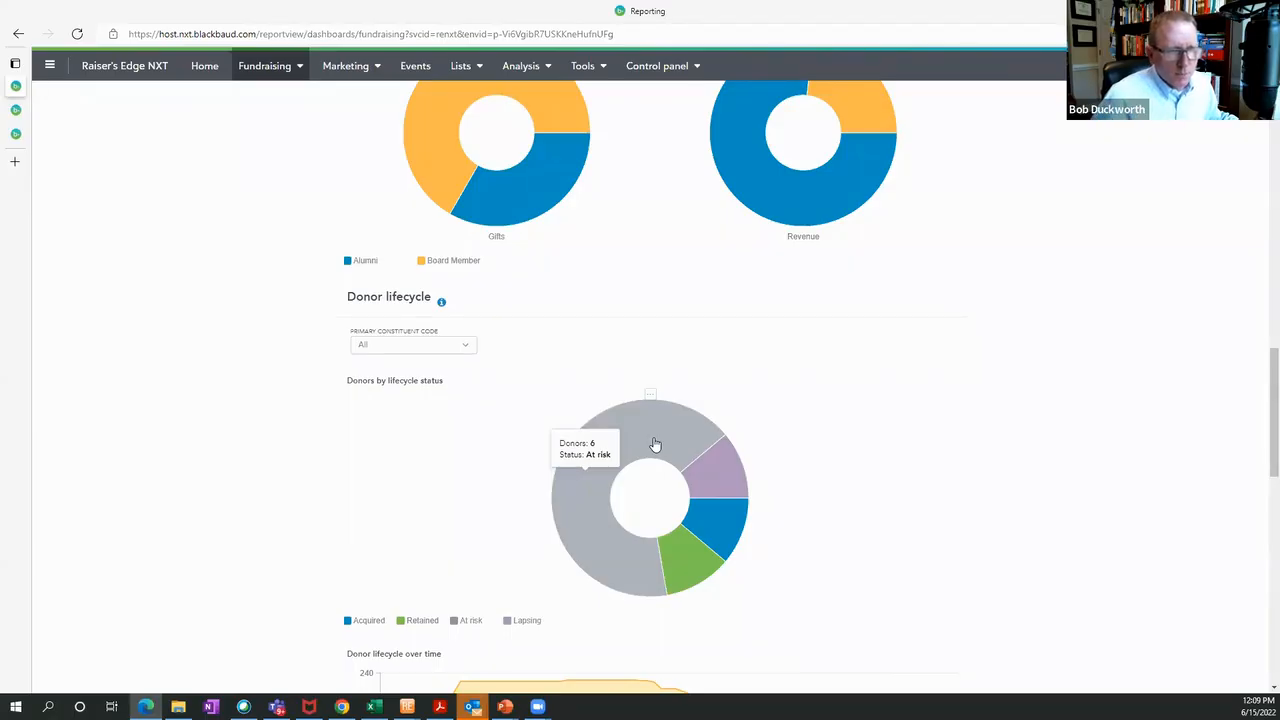
Step: Open the help for Donor lifecycle, read the At-risk definition, and close the help
left_click(442, 304)
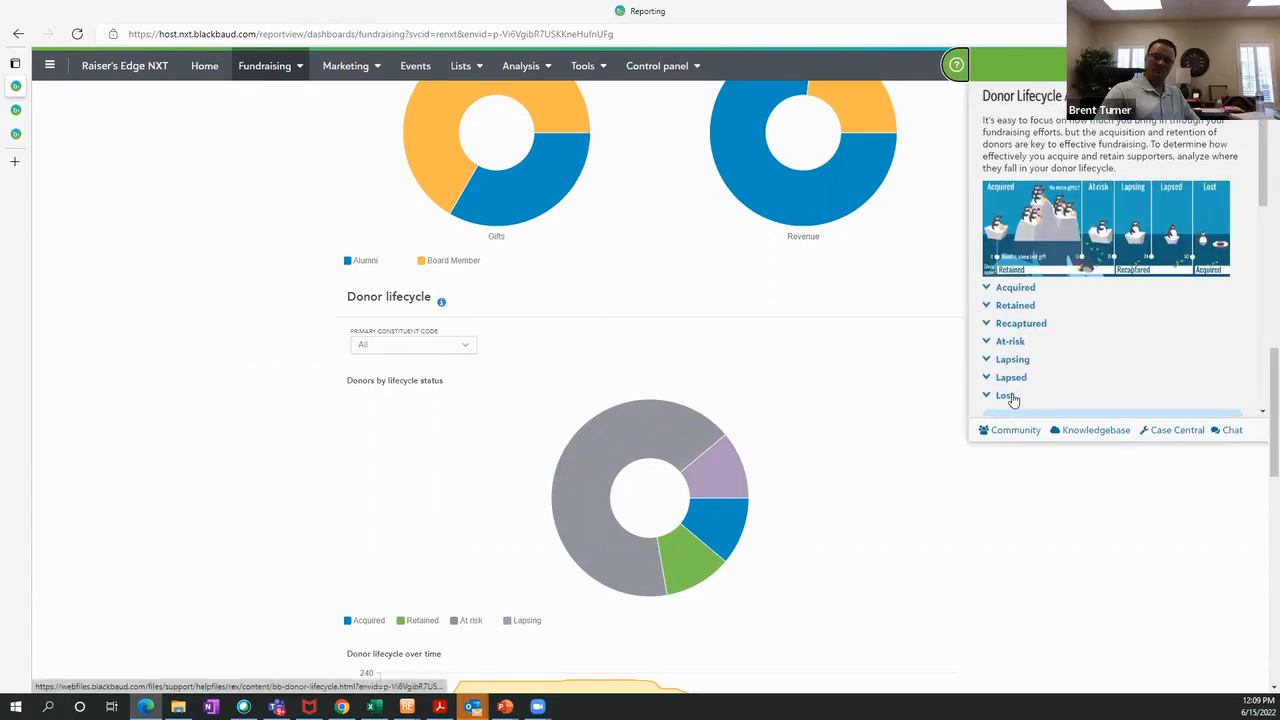
left_click(1010, 343)
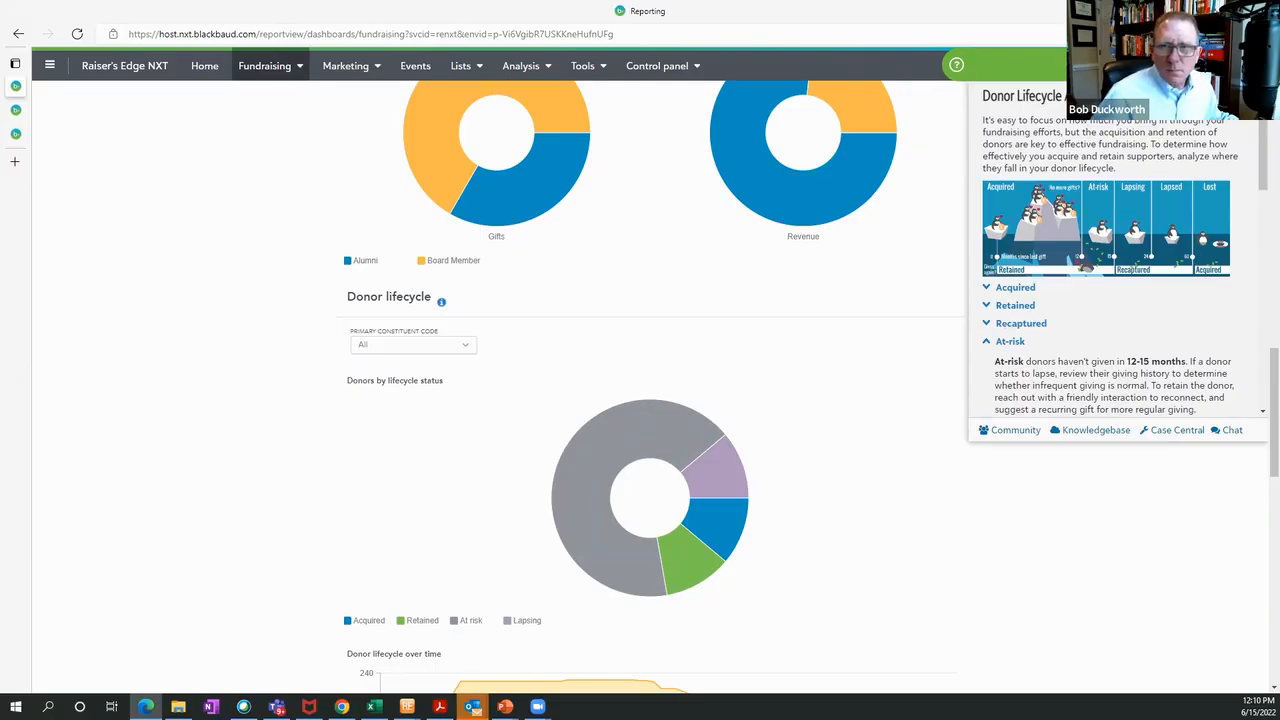
left_click(1248, 65)
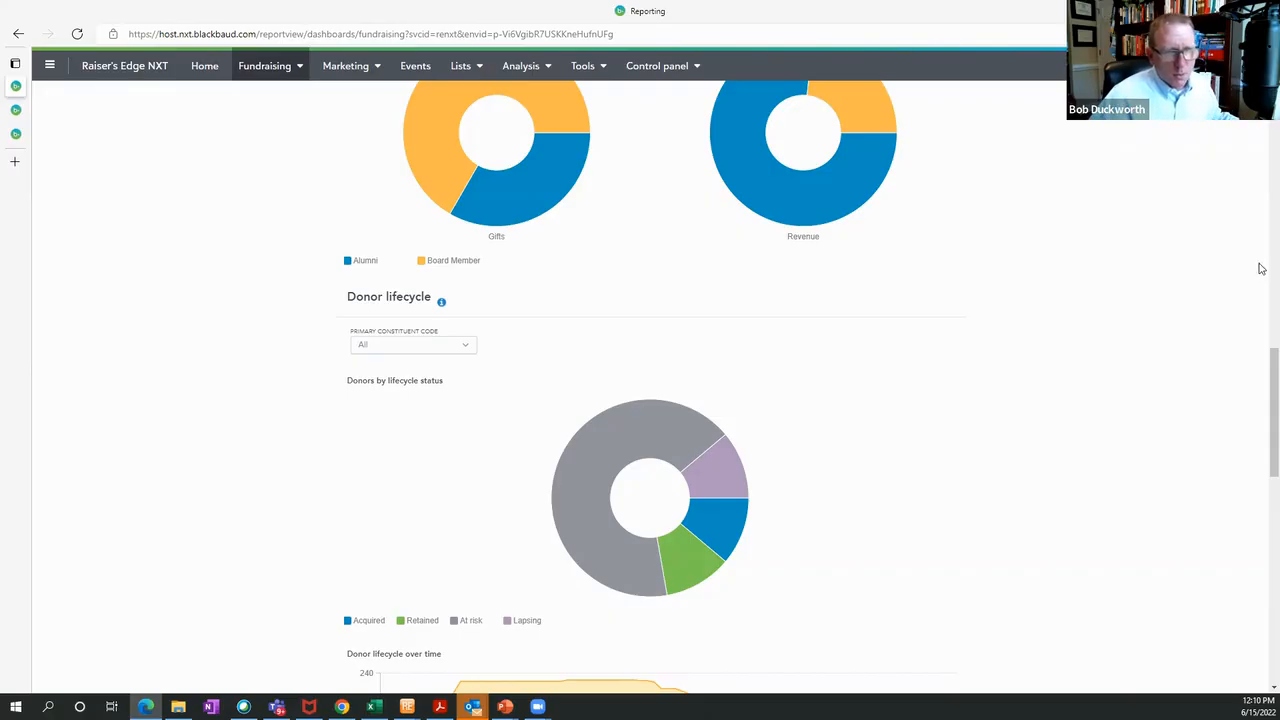
Step: Open the Retention report, list its year-to-date LYBUNT donors, and widen the constituent list
scroll(787, 438, "up", 1)
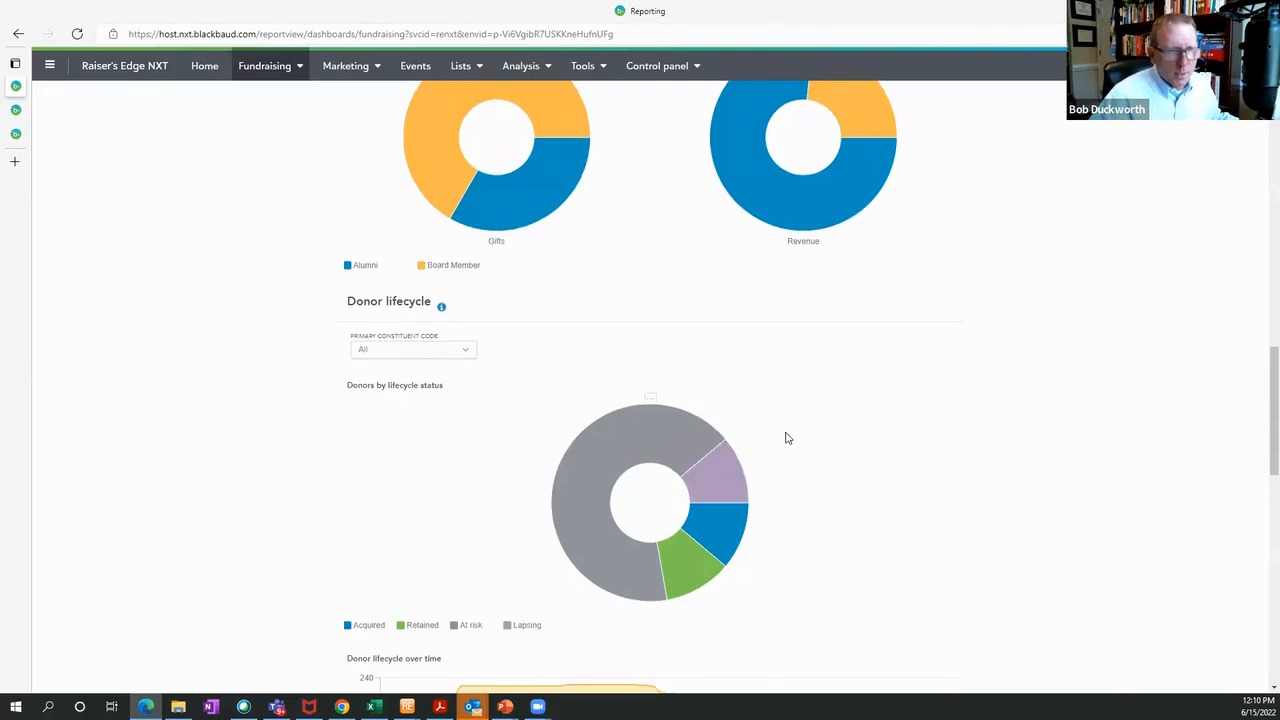
scroll(723, 468, "up", 3)
scroll(657, 526, "down", 1)
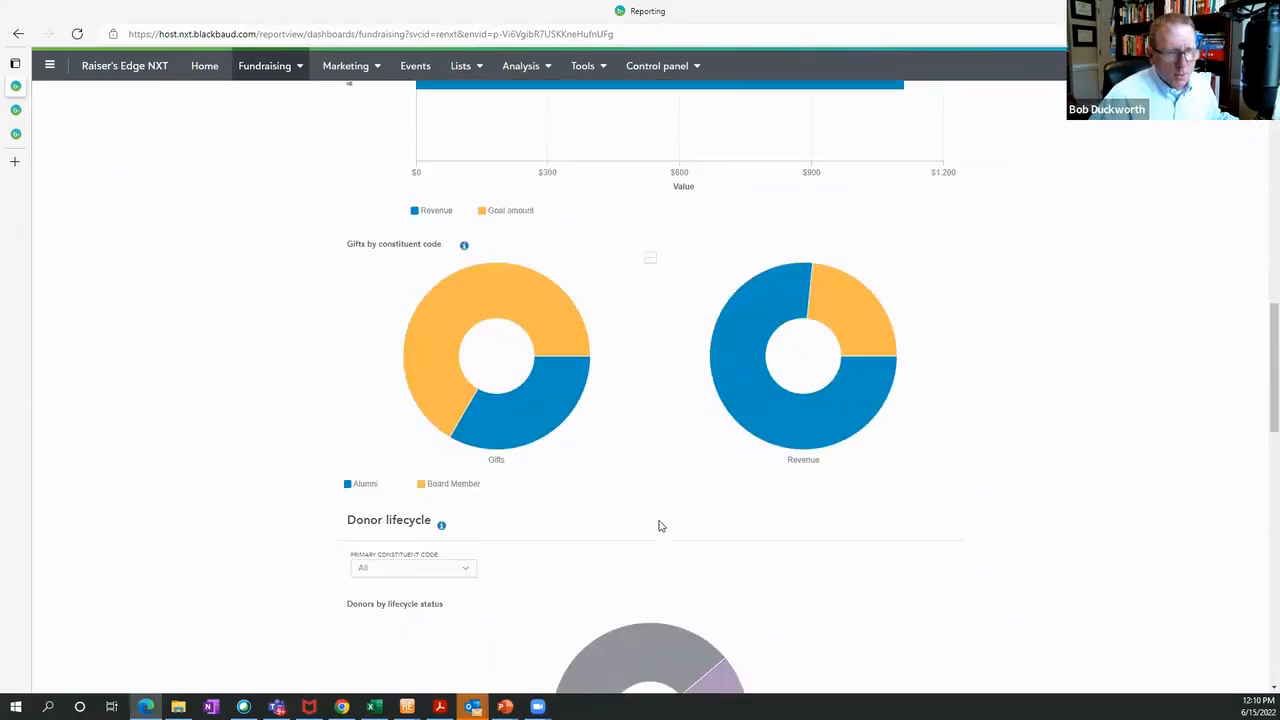
scroll(659, 526, "down", 2)
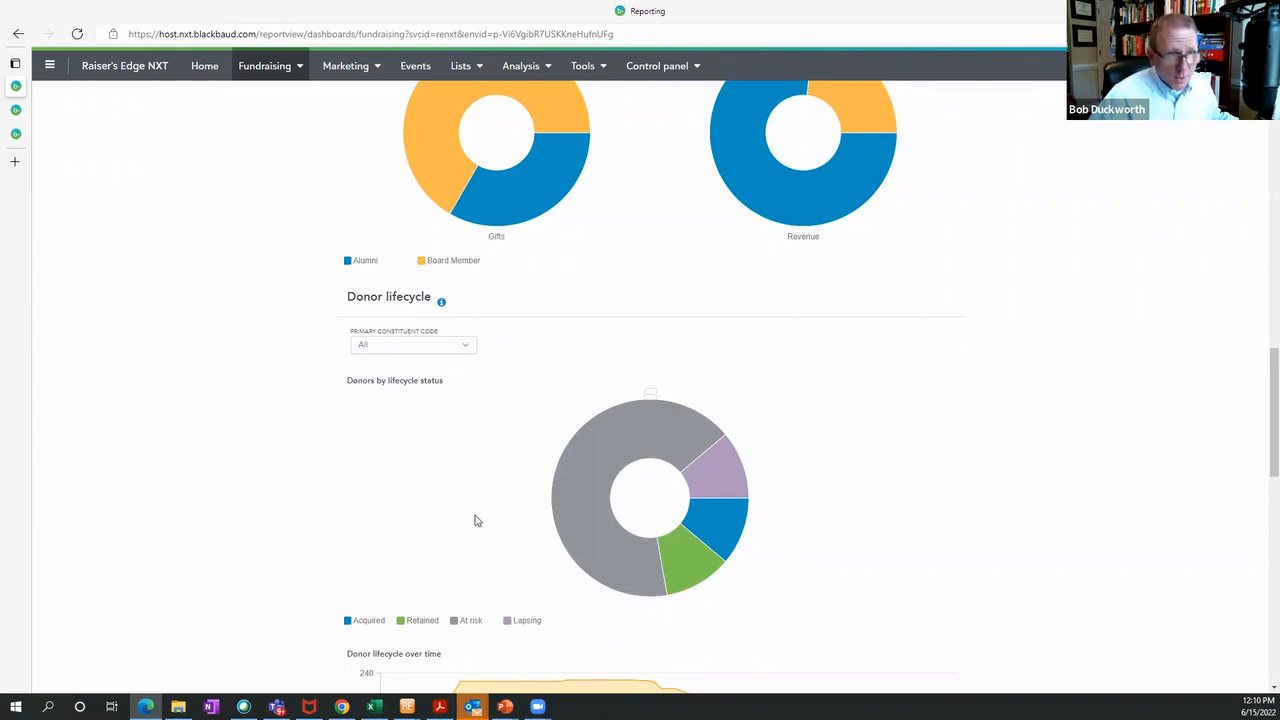
scroll(477, 517, "up", 10)
scroll(588, 475, "up", 8)
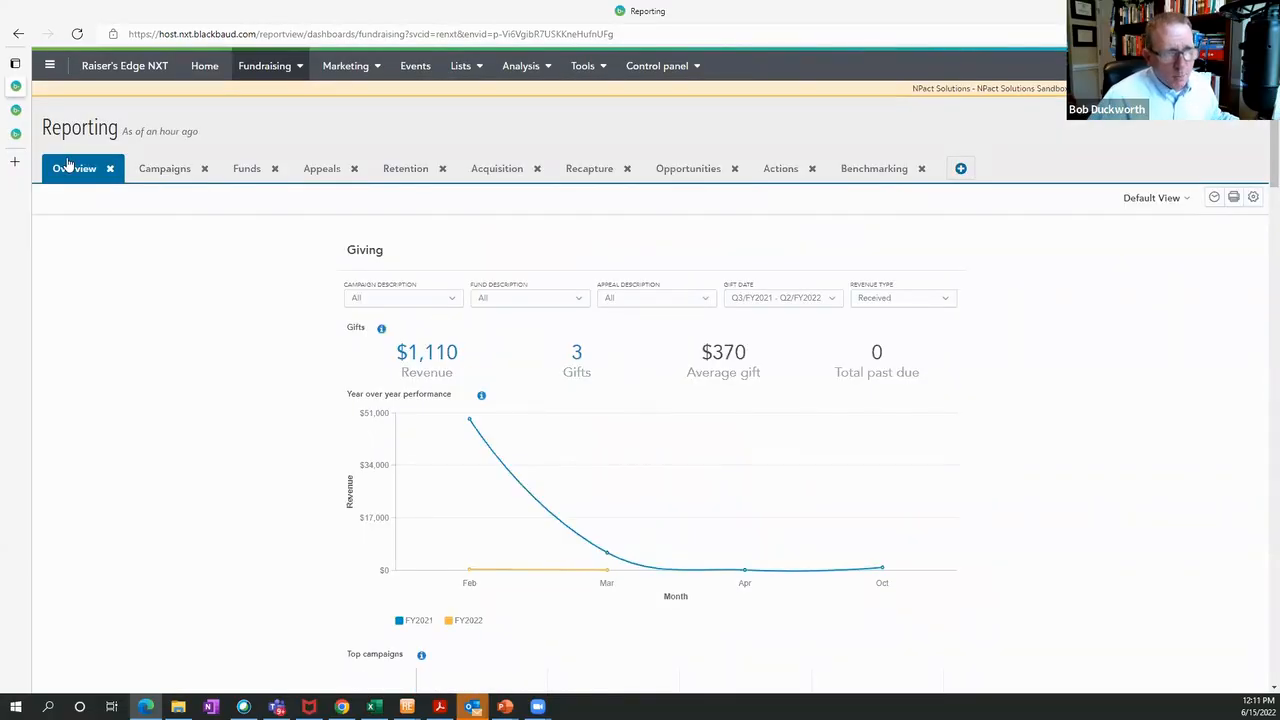
left_click(408, 169)
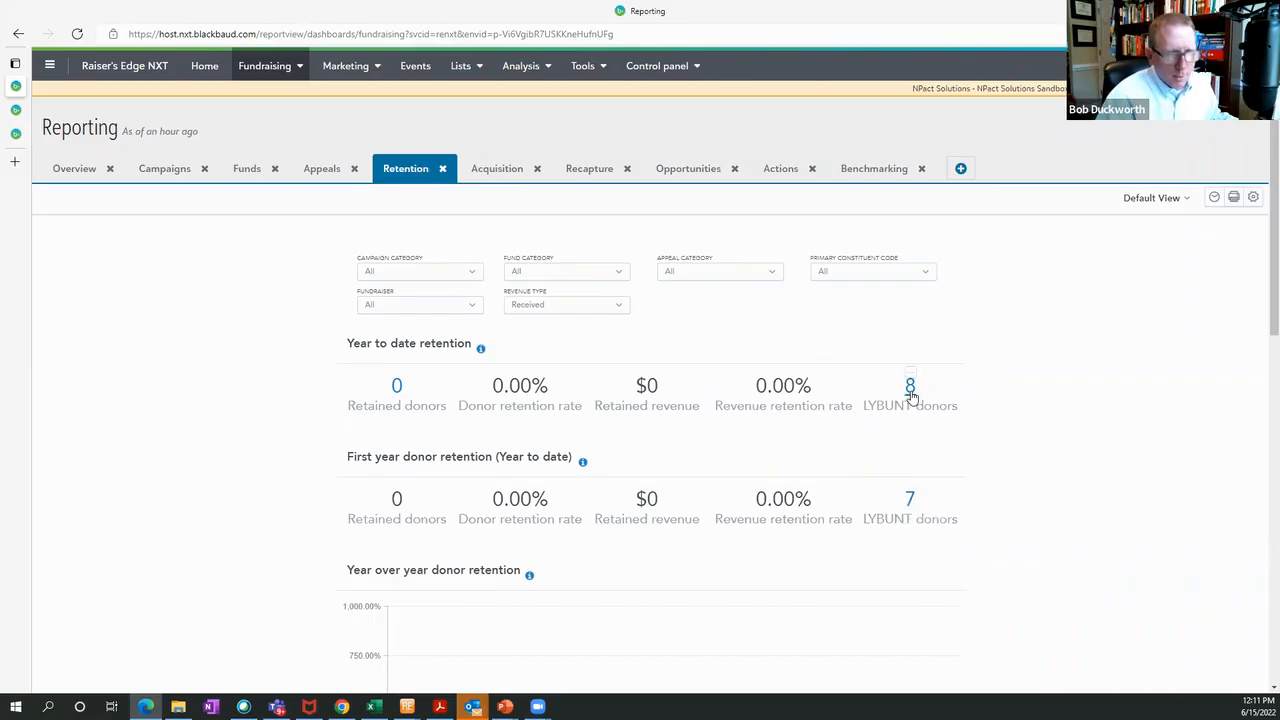
left_click(911, 396)
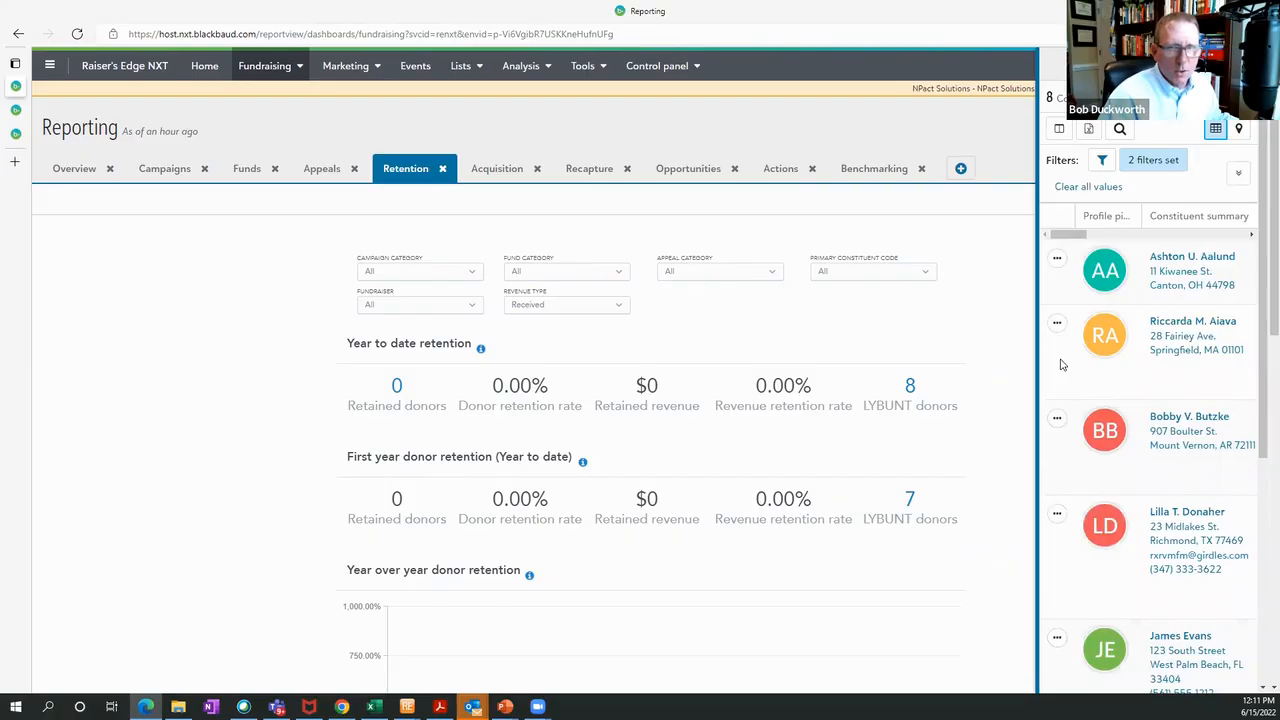
left_click_drag(1038, 362, 975, 365)
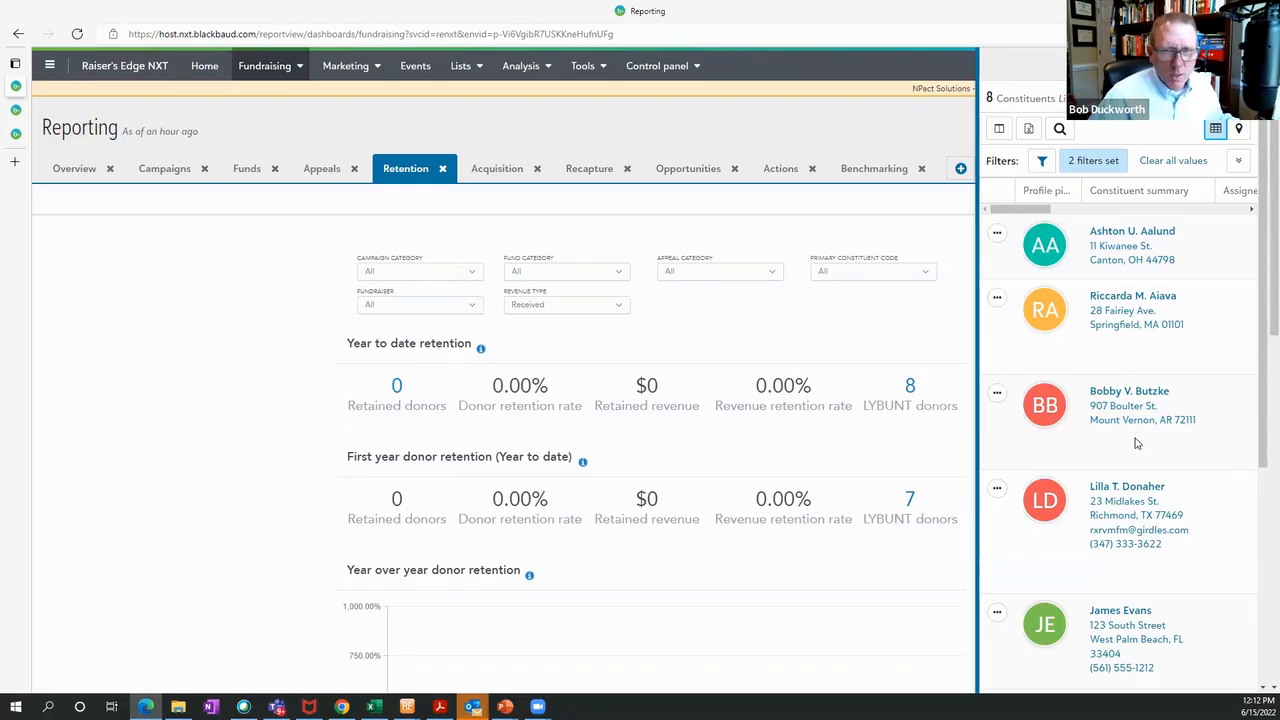
Step: Export the LYBUNT constituent list, download the file, and open the newest download in Excel
left_click(1030, 130)
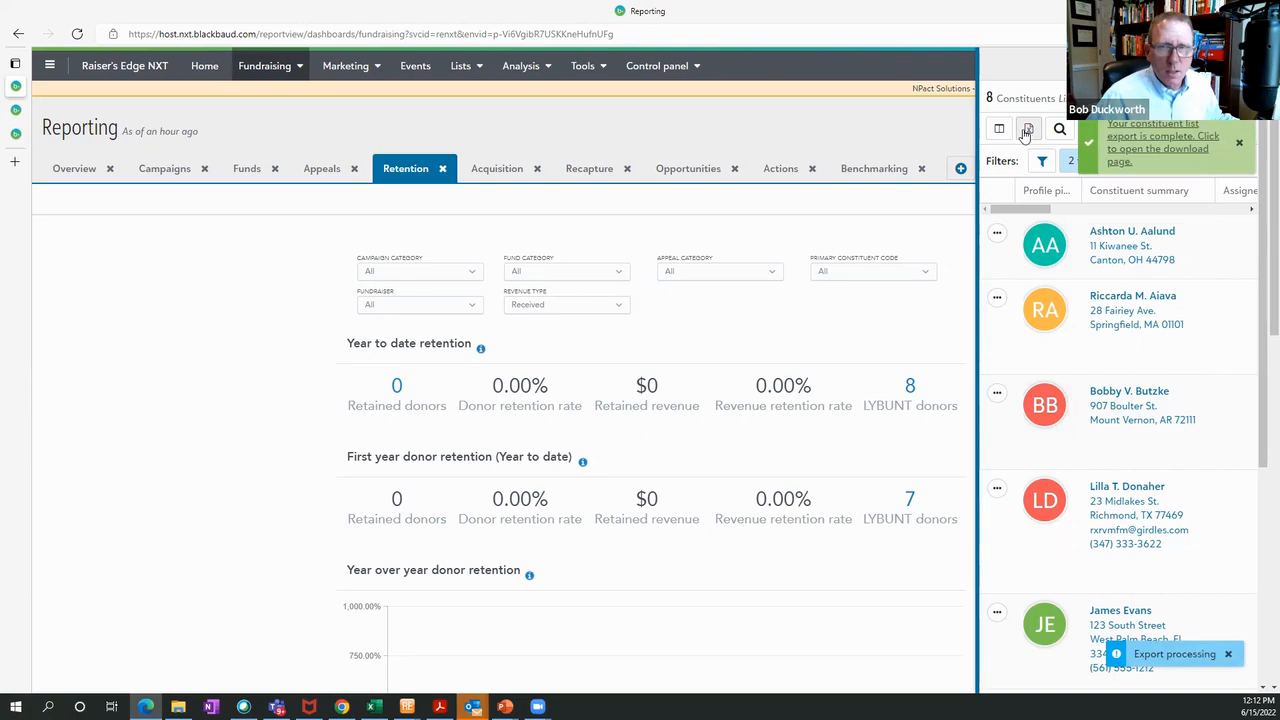
left_click(1133, 143)
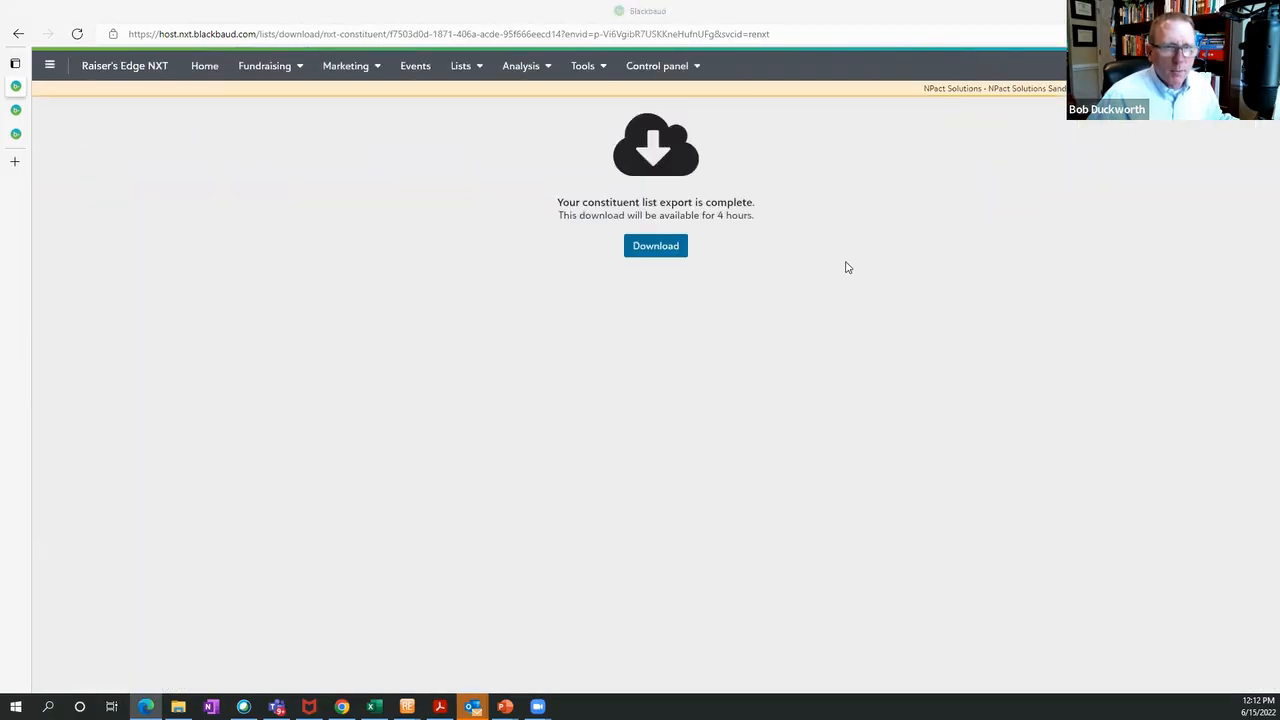
left_click(649, 252)
mouse_move(178, 706)
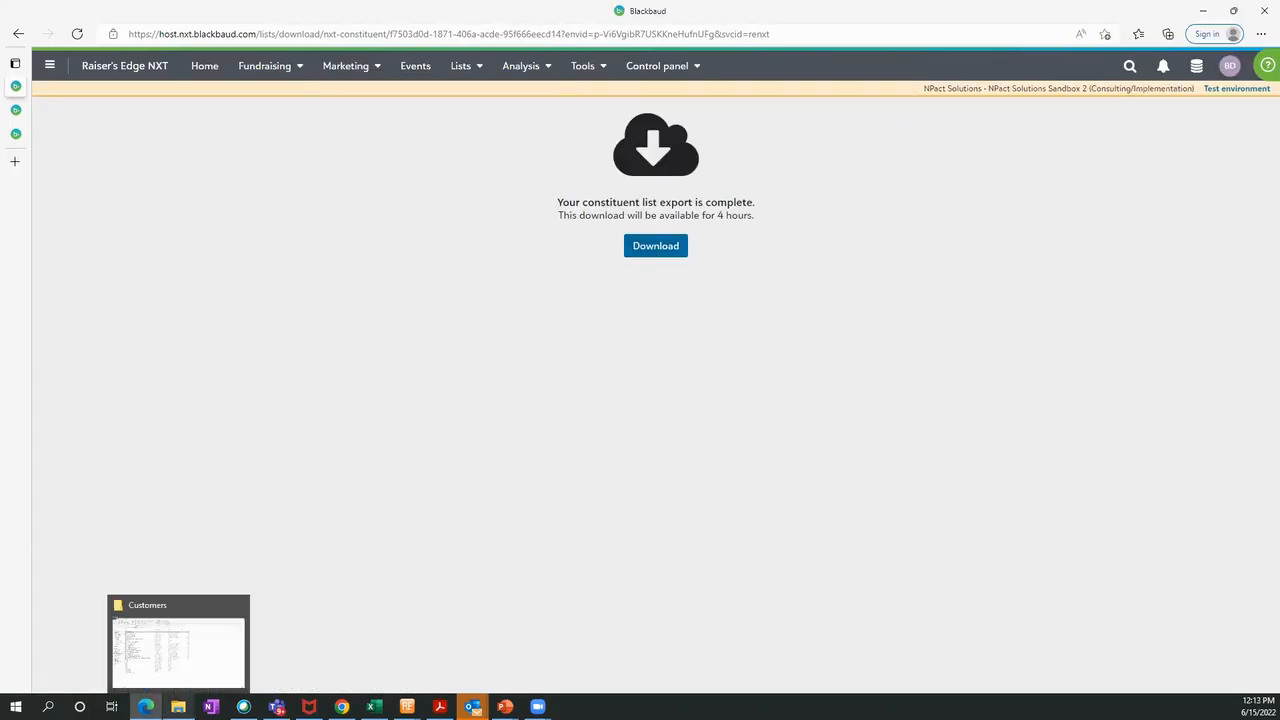
left_click(663, 246)
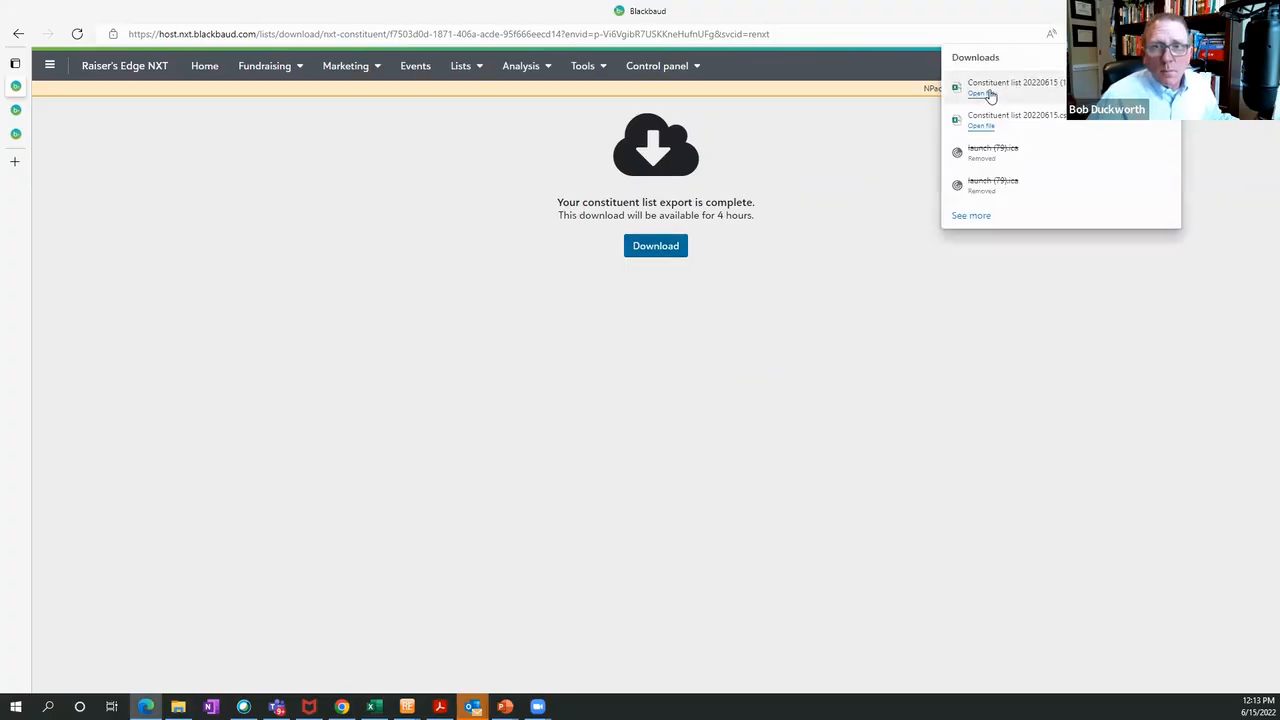
left_click(988, 94)
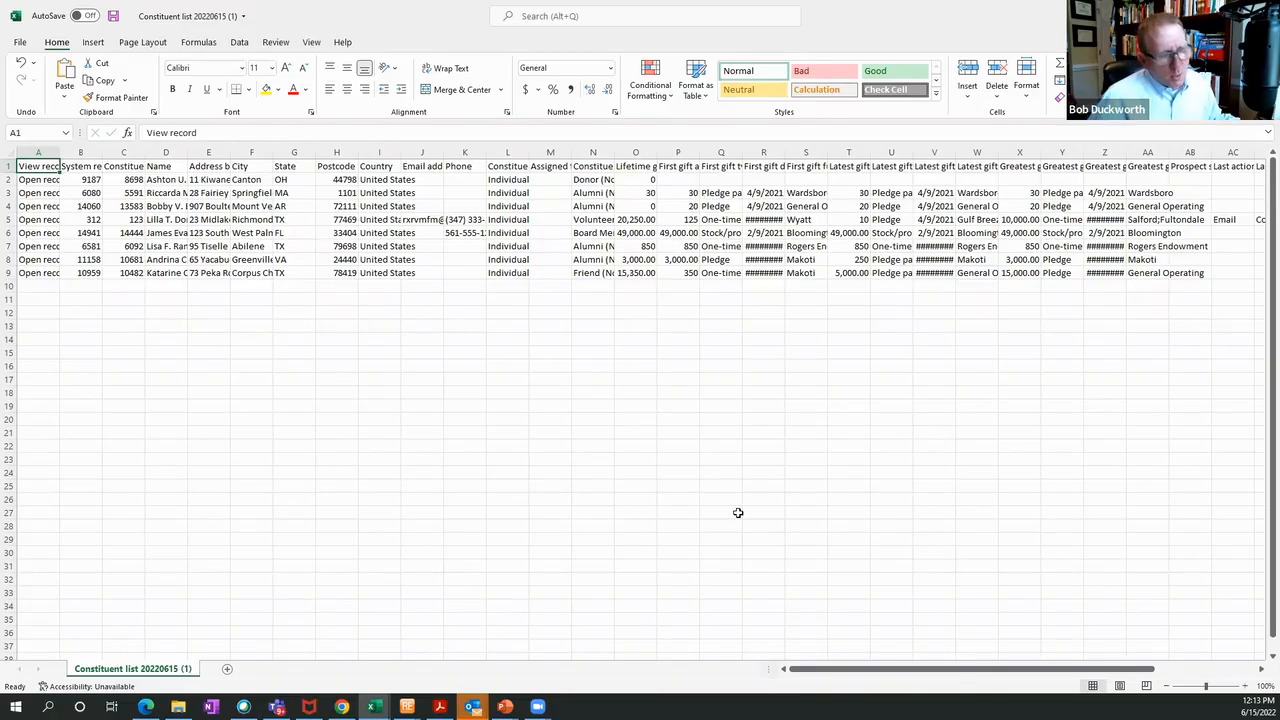
Step: Switch back to the browser, return to the fundraising Retention report, and view the Fund category filter options without changing them
left_click(145, 707)
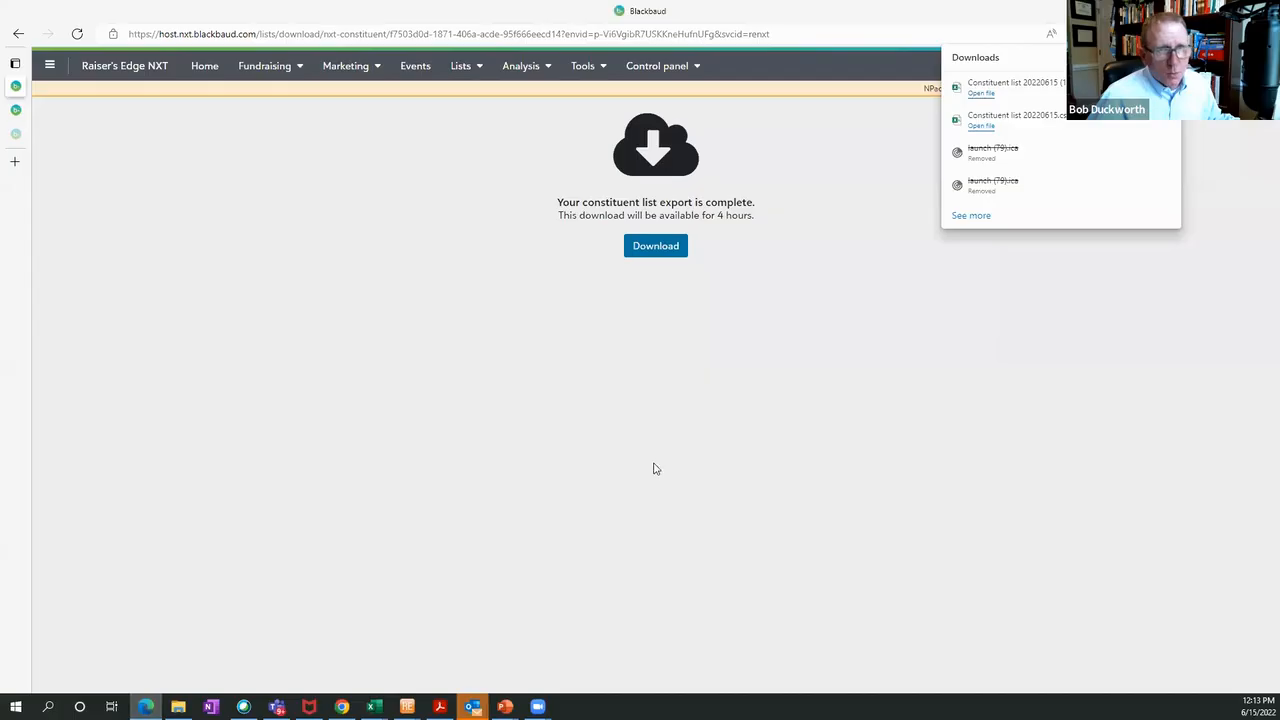
left_click(287, 66)
left_click(280, 231)
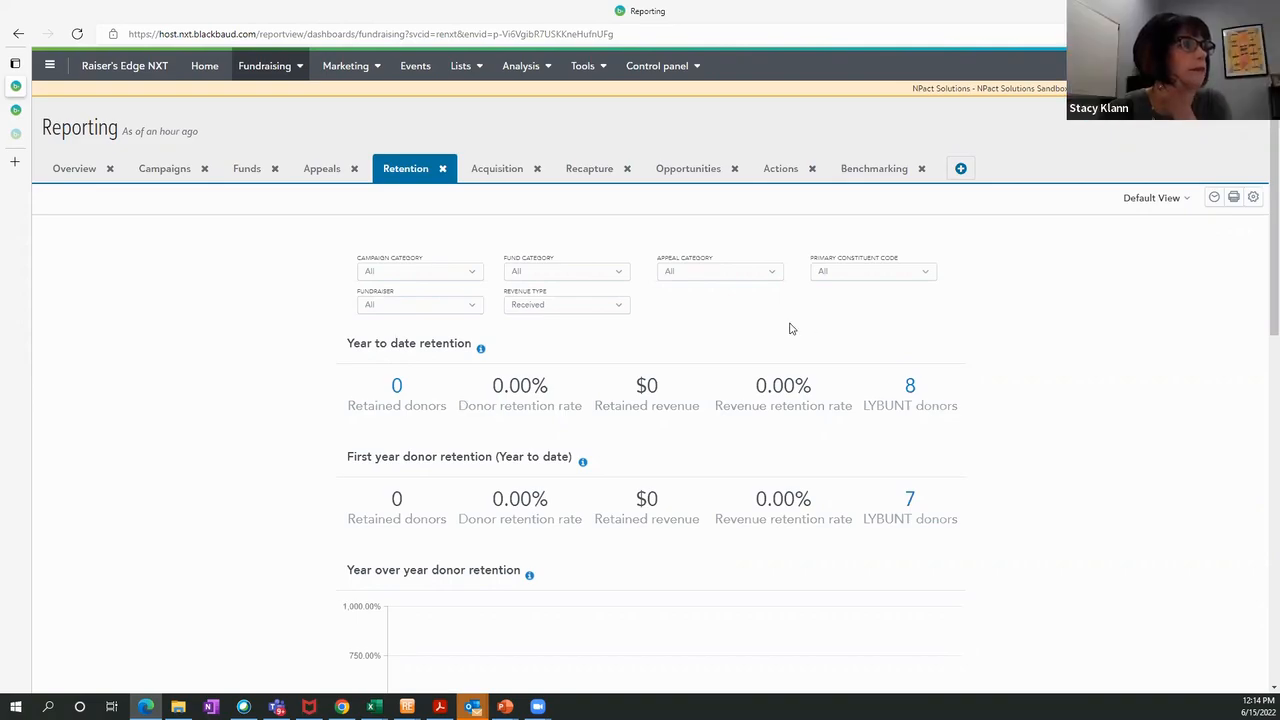
left_click(622, 274)
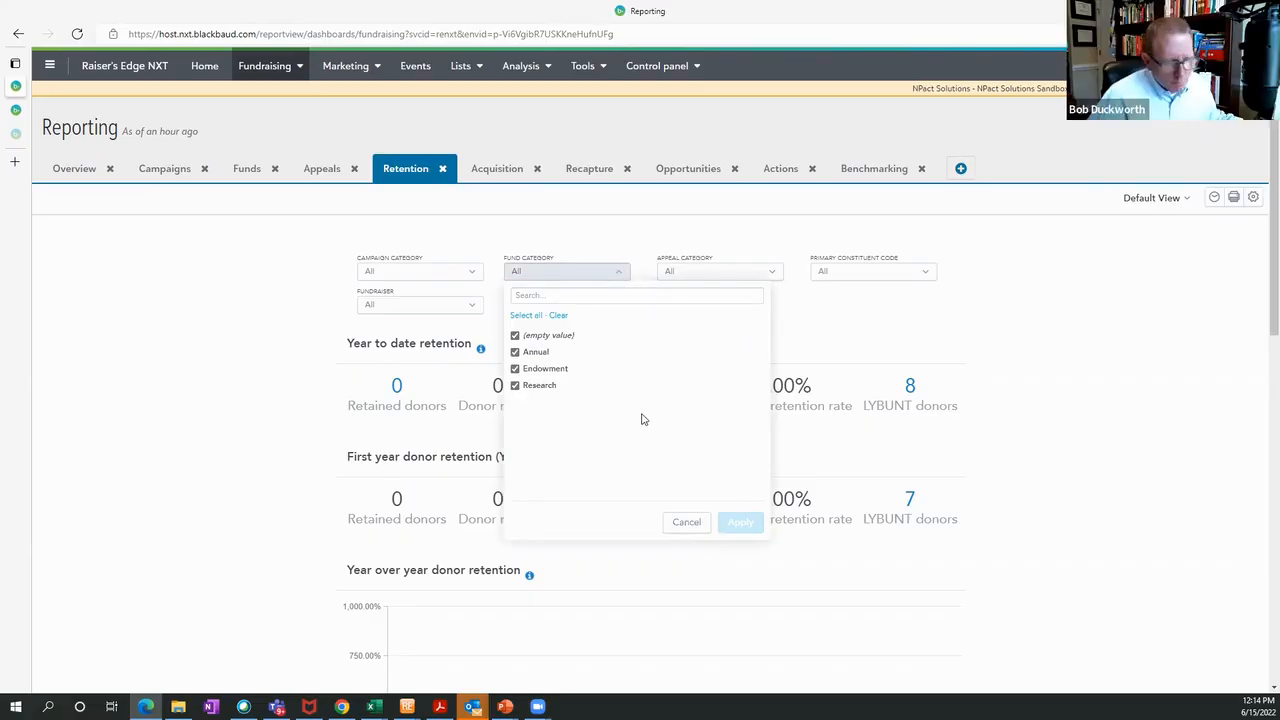
left_click(1036, 375)
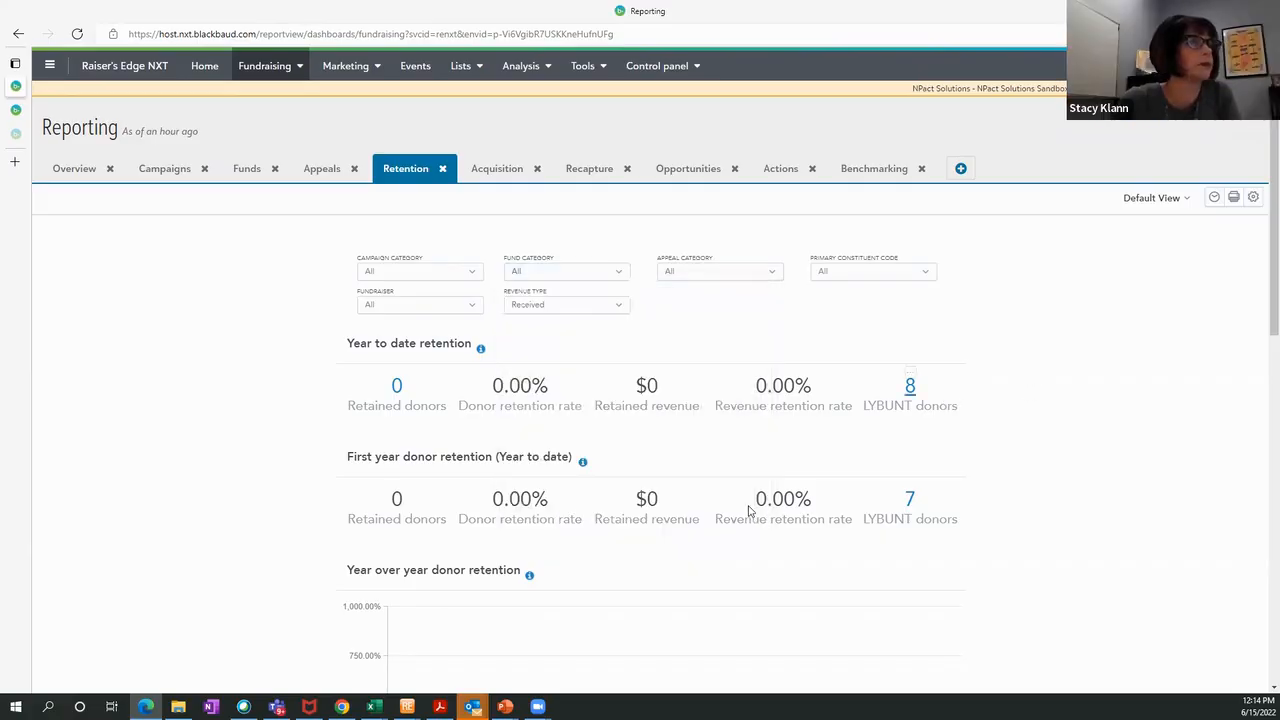
Step: Switch to The Raiser's Edge sample database, review the general settings of a new LYBUNT report, and close it unsaved
mouse_move(407, 707)
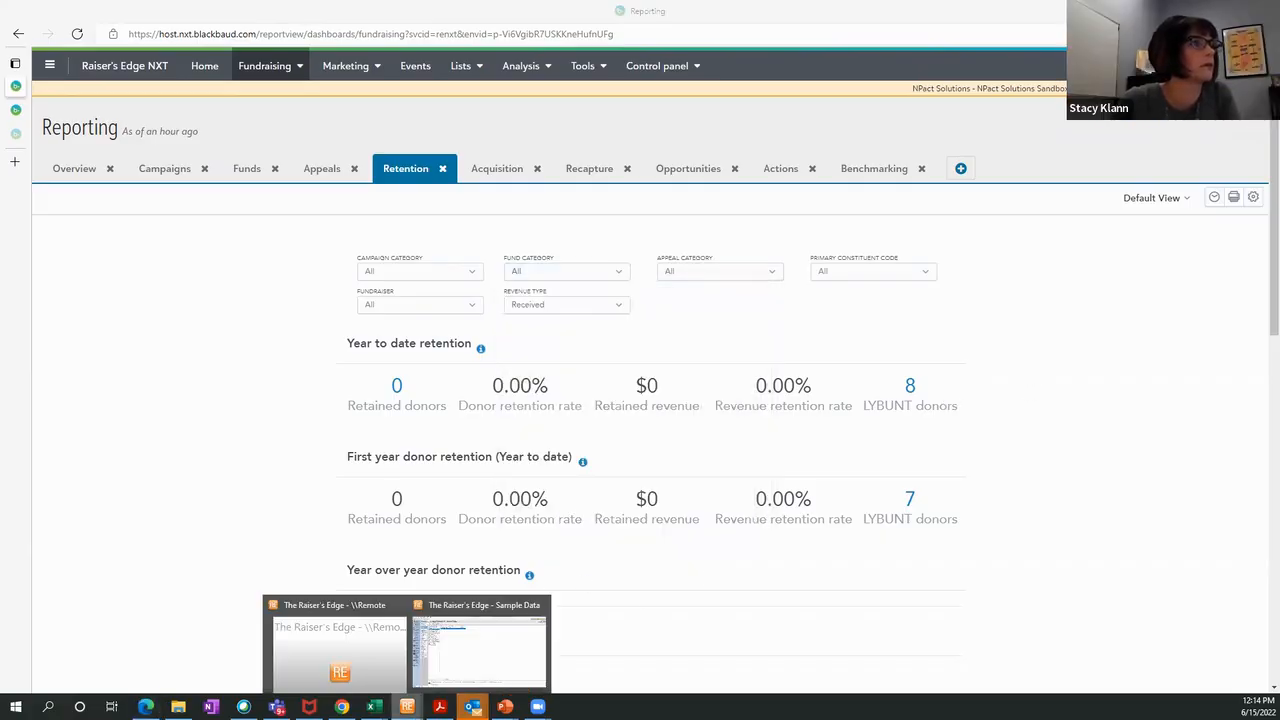
left_click(446, 665)
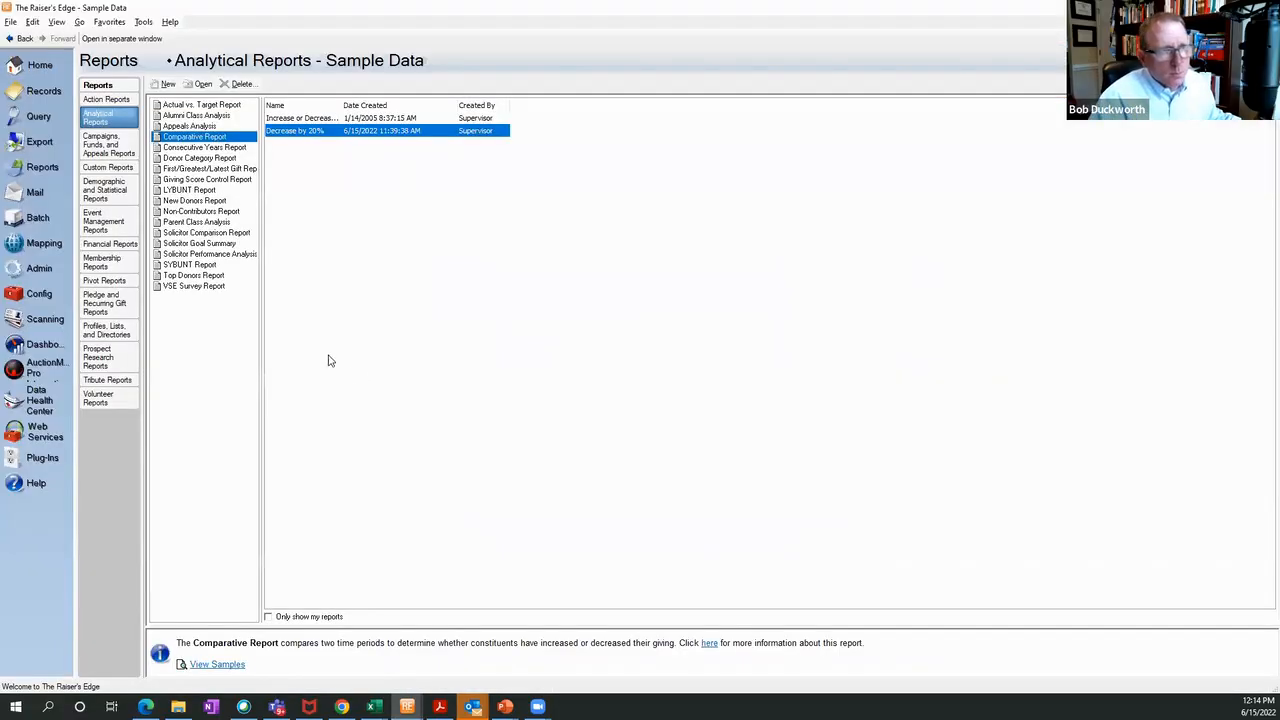
left_click(189, 190)
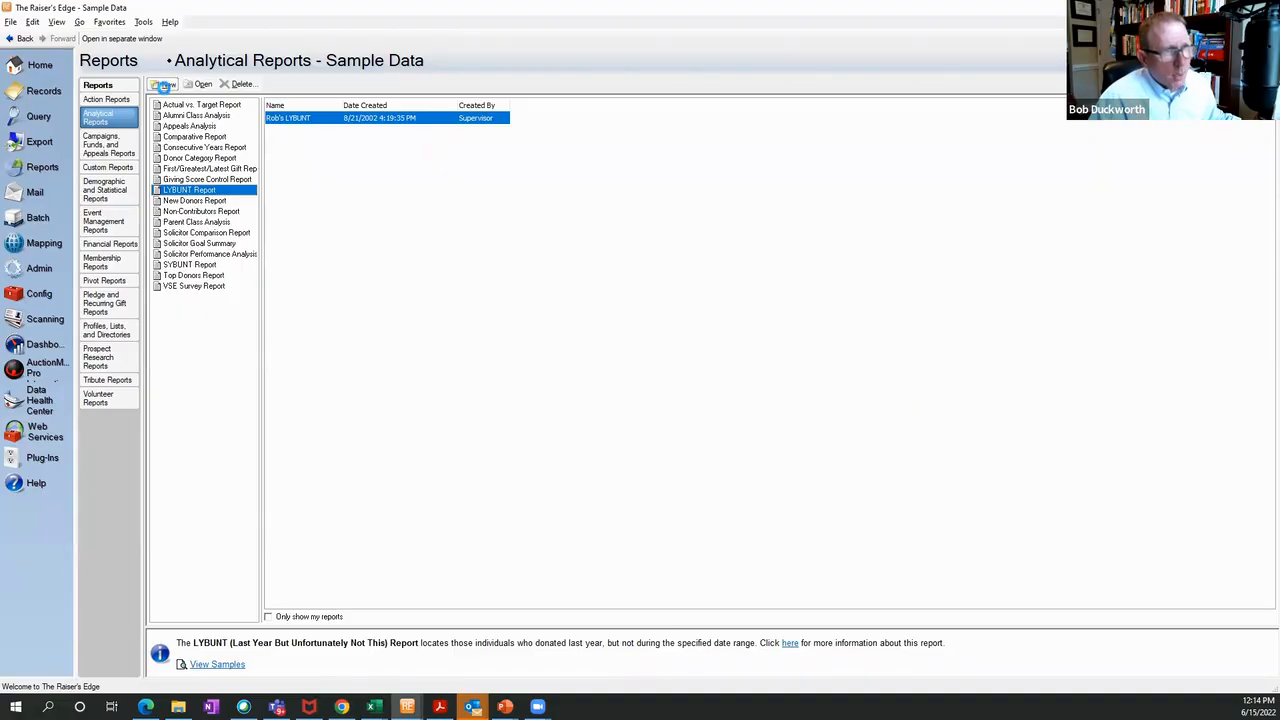
left_click(165, 85)
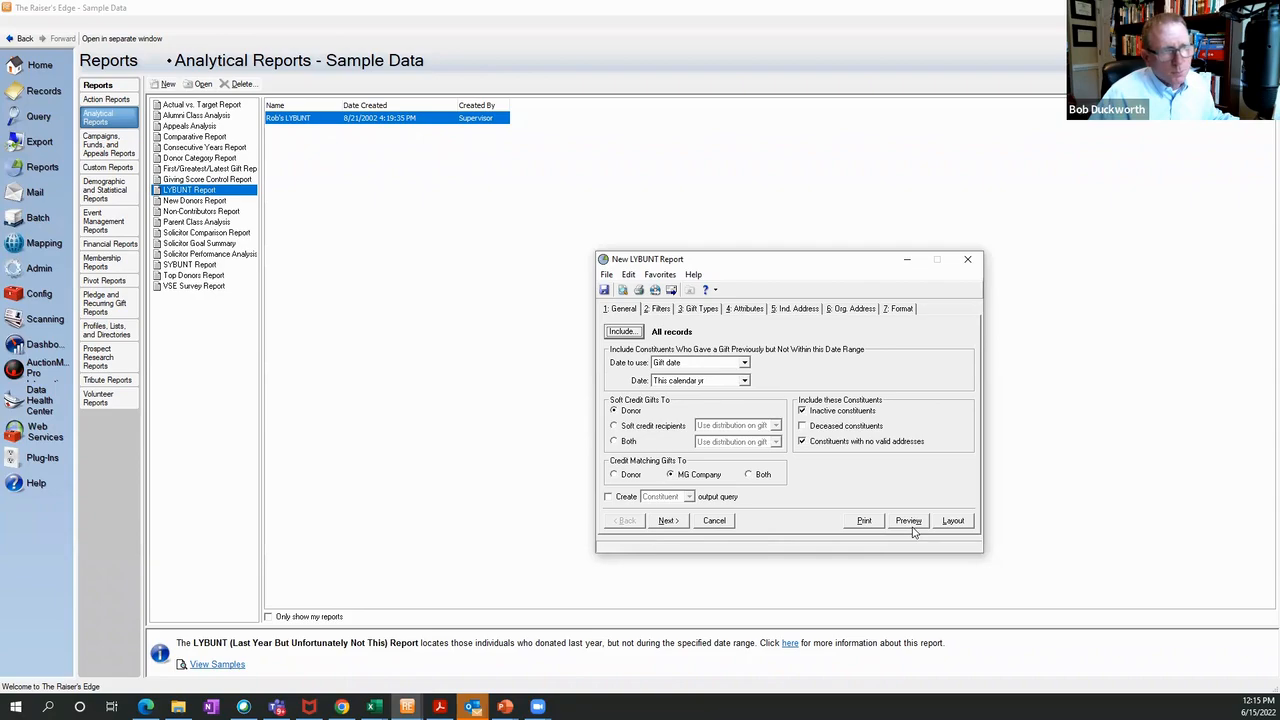
left_click(968, 259)
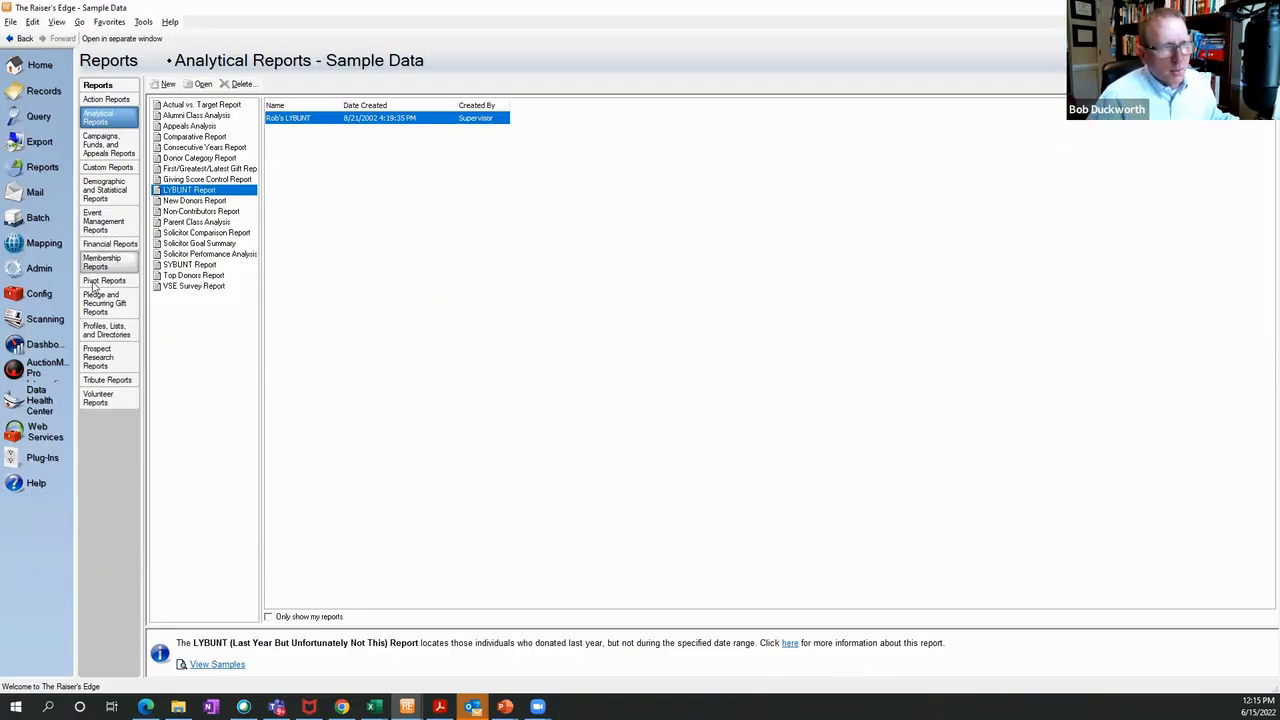
Step: Open the General configuration page and view the available fiscal year end months without changing the selection
left_click(41, 292)
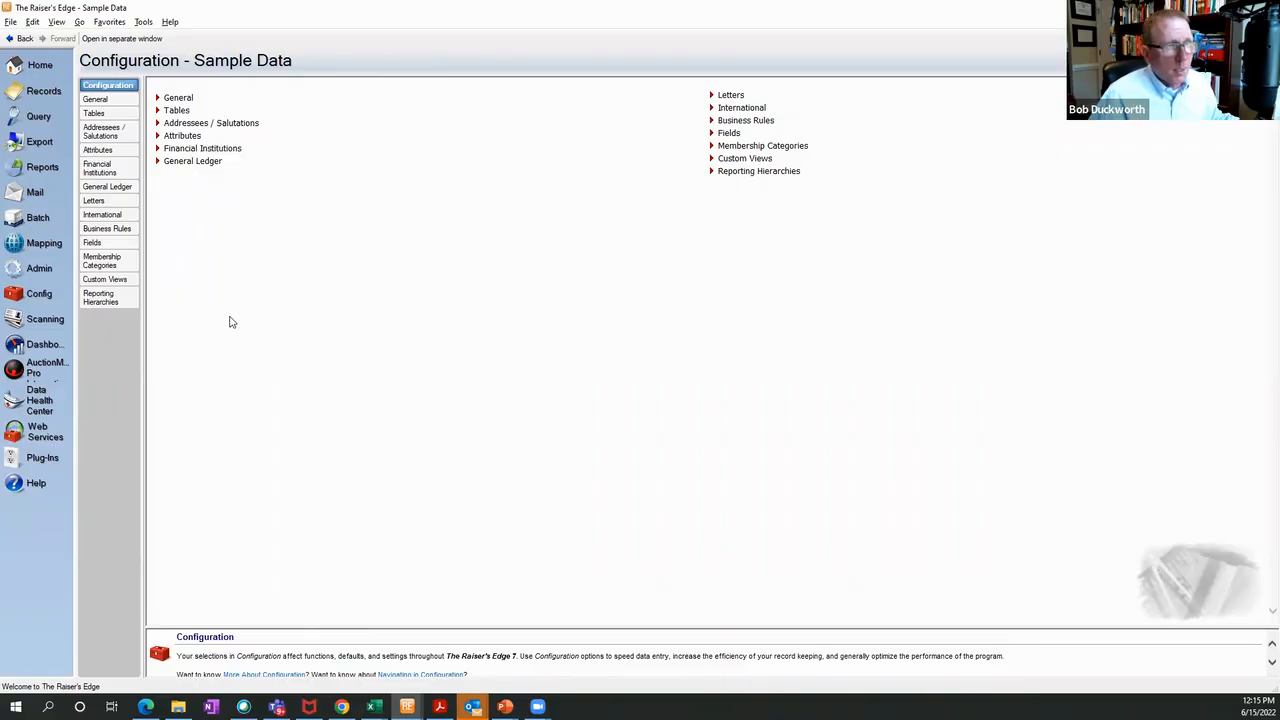
left_click(172, 100)
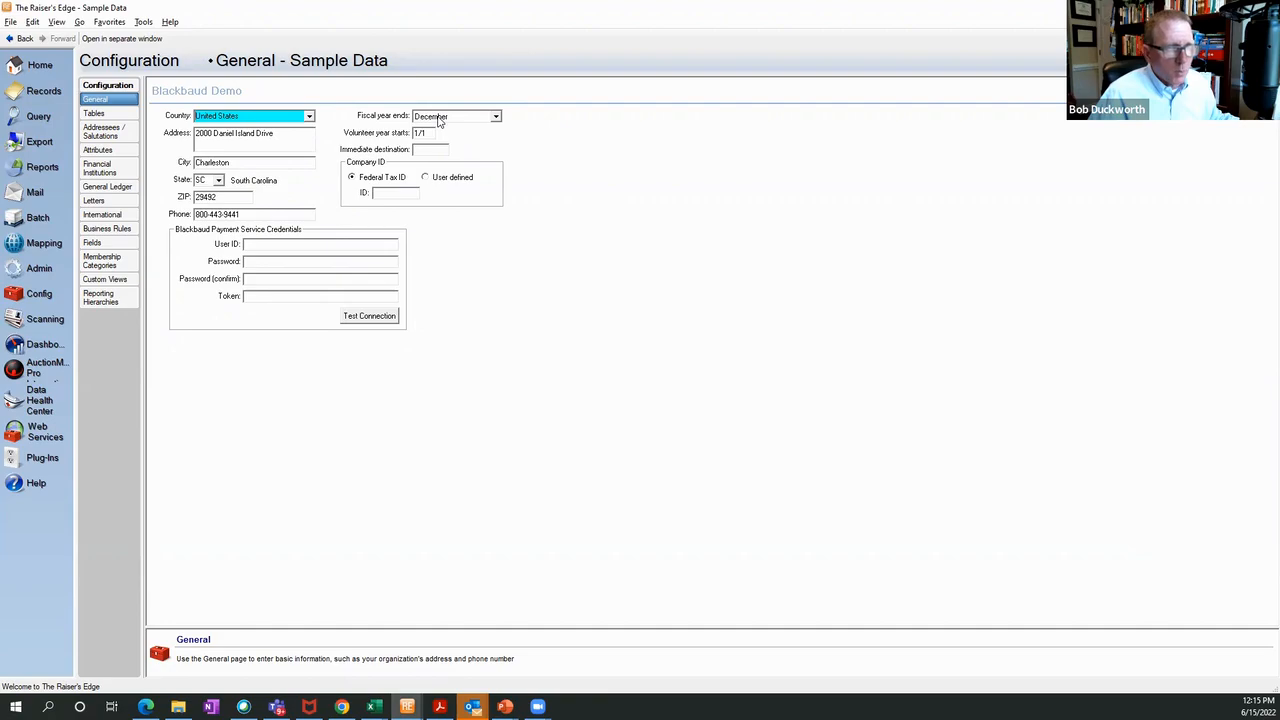
left_click(494, 117)
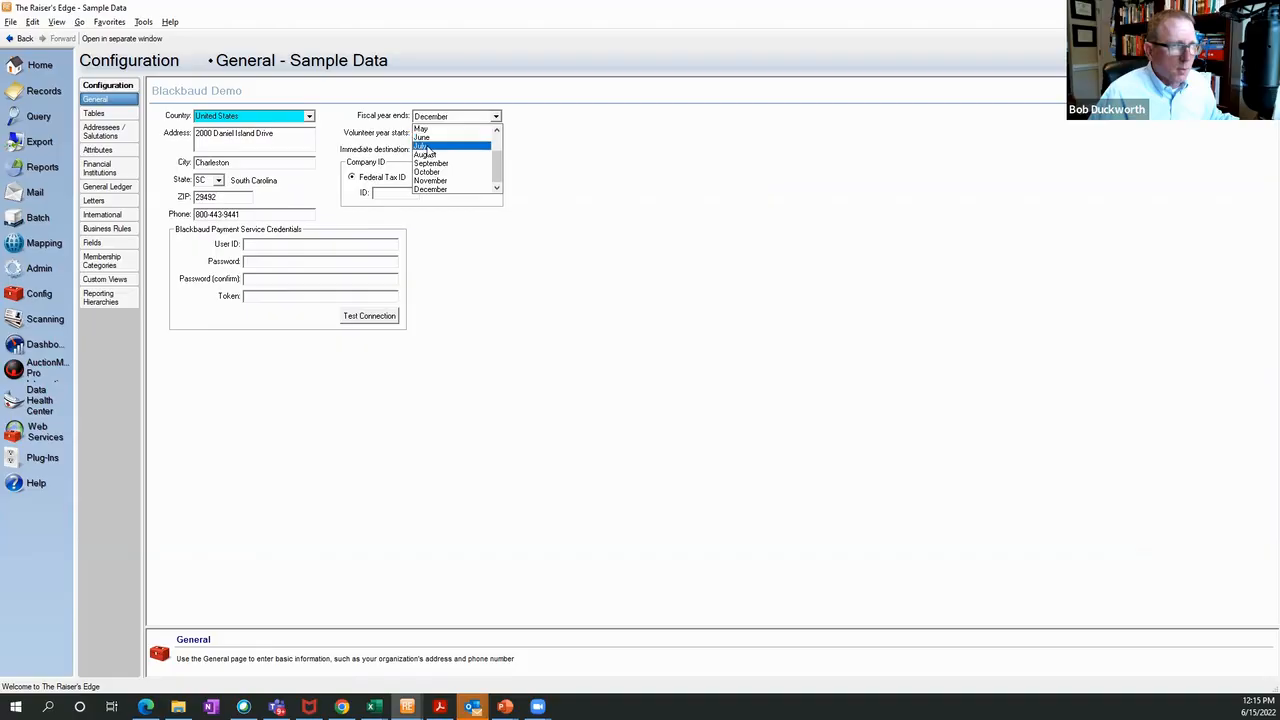
left_click(616, 160)
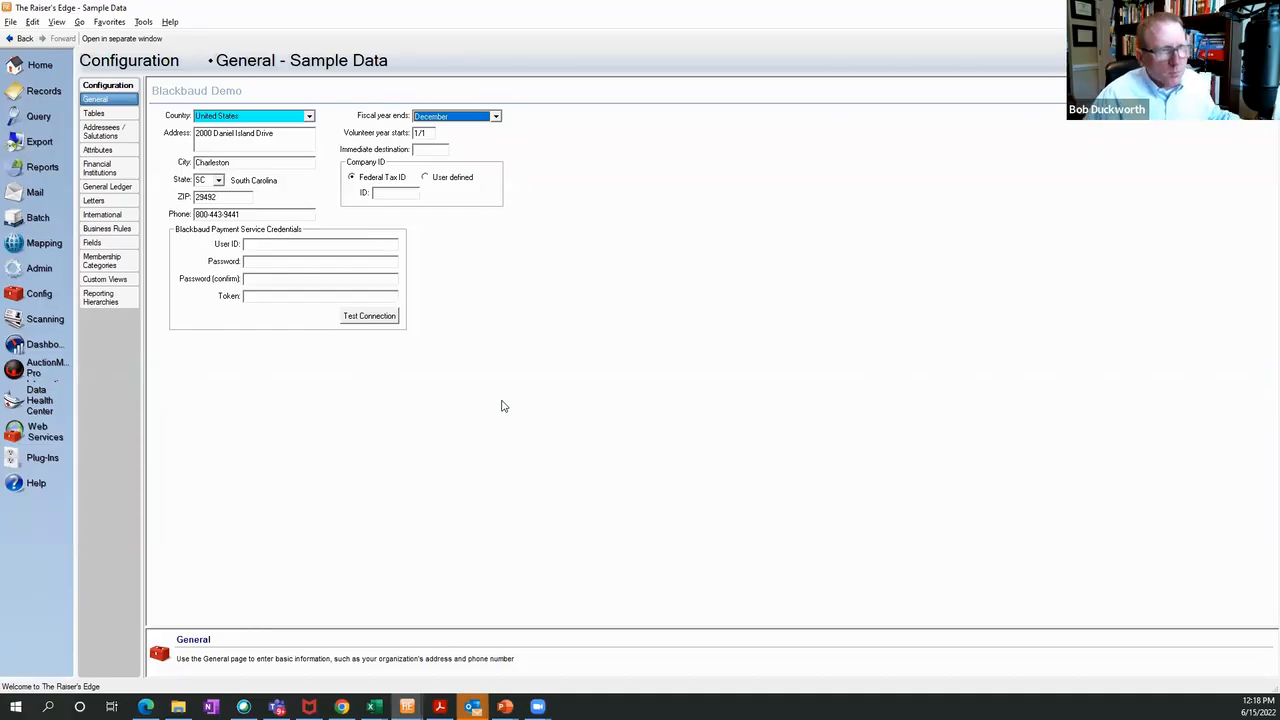
Step: Open the saved Comparative Report "Decrease by 20%" from the Analytical Reports
left_click(45, 167)
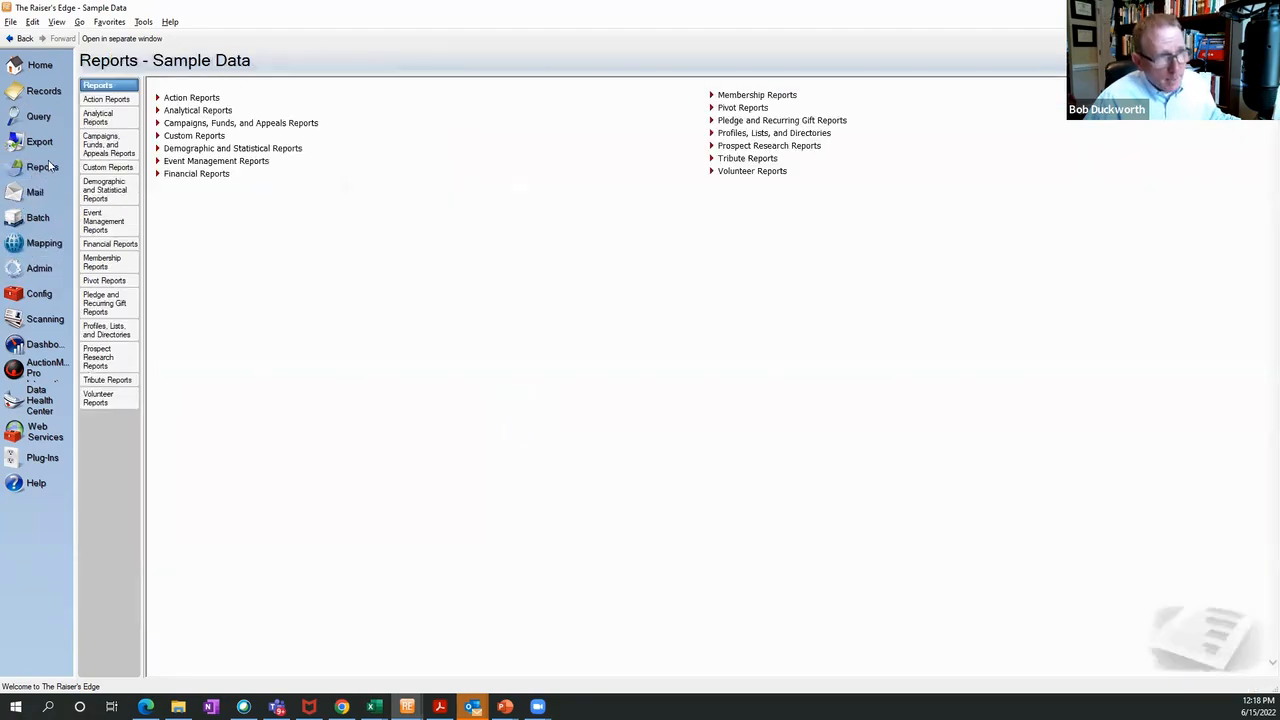
left_click(106, 120)
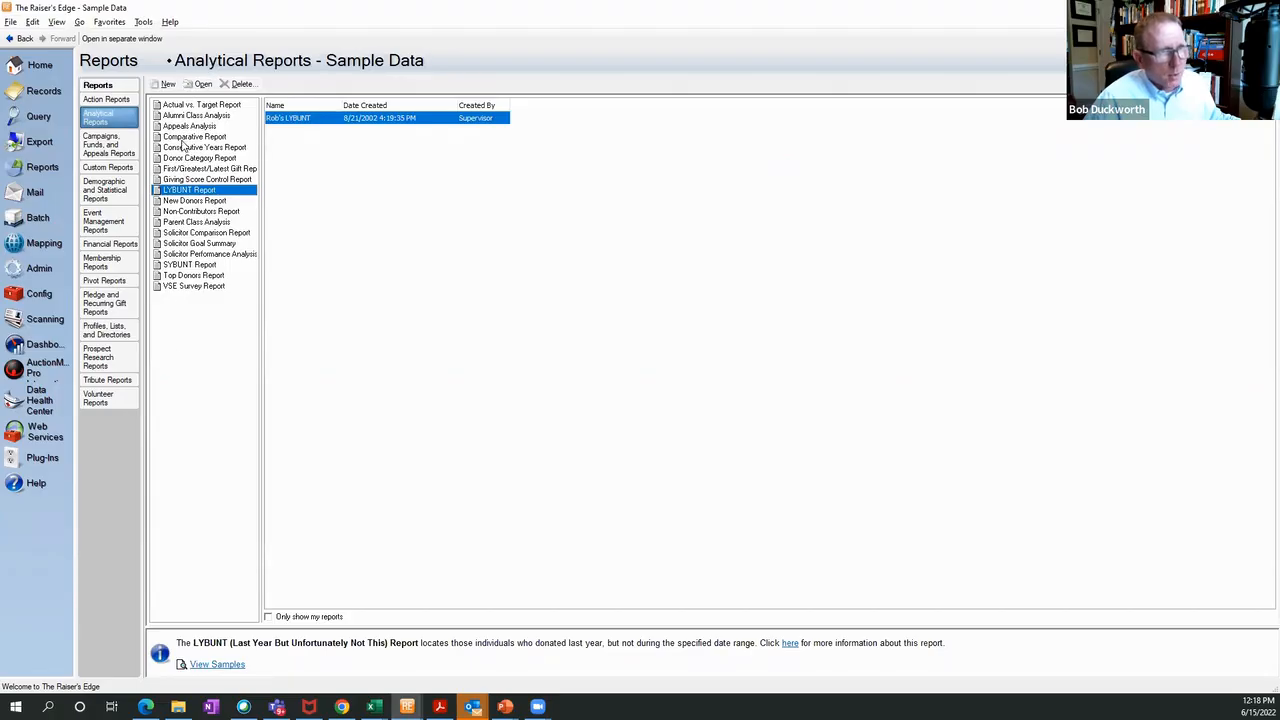
left_click(186, 137)
left_click(346, 131)
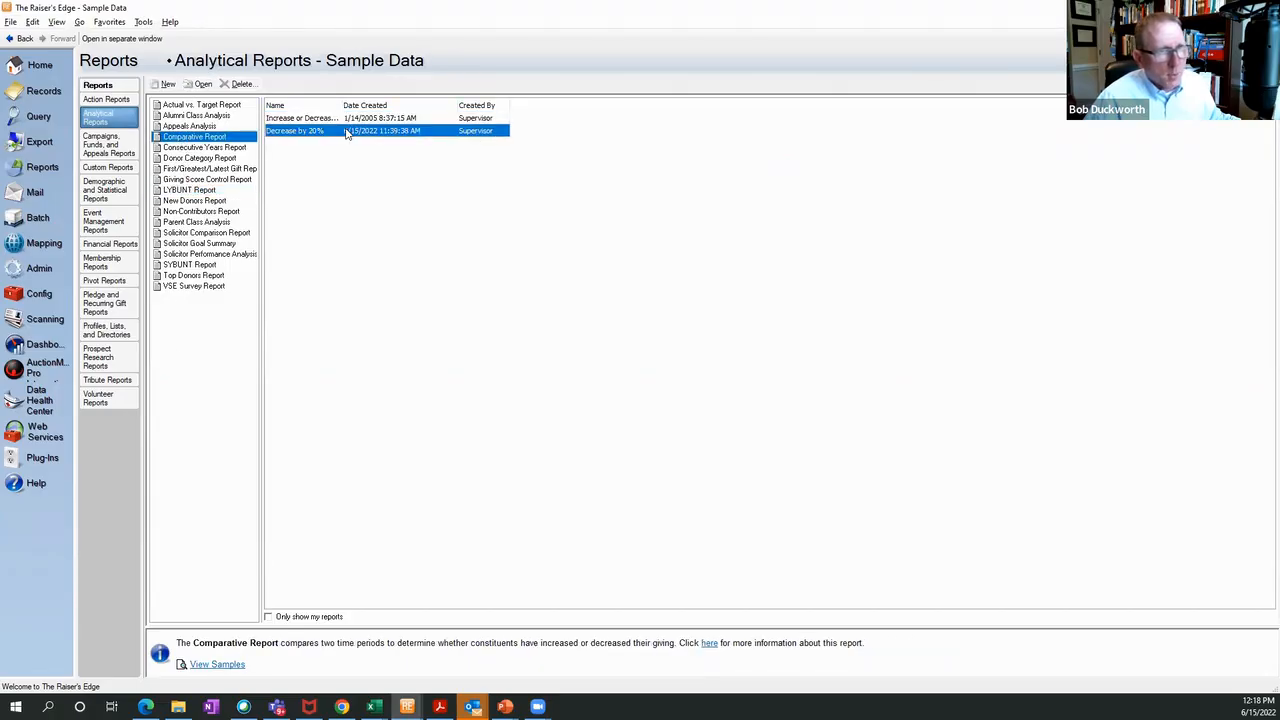
double_click(347, 133)
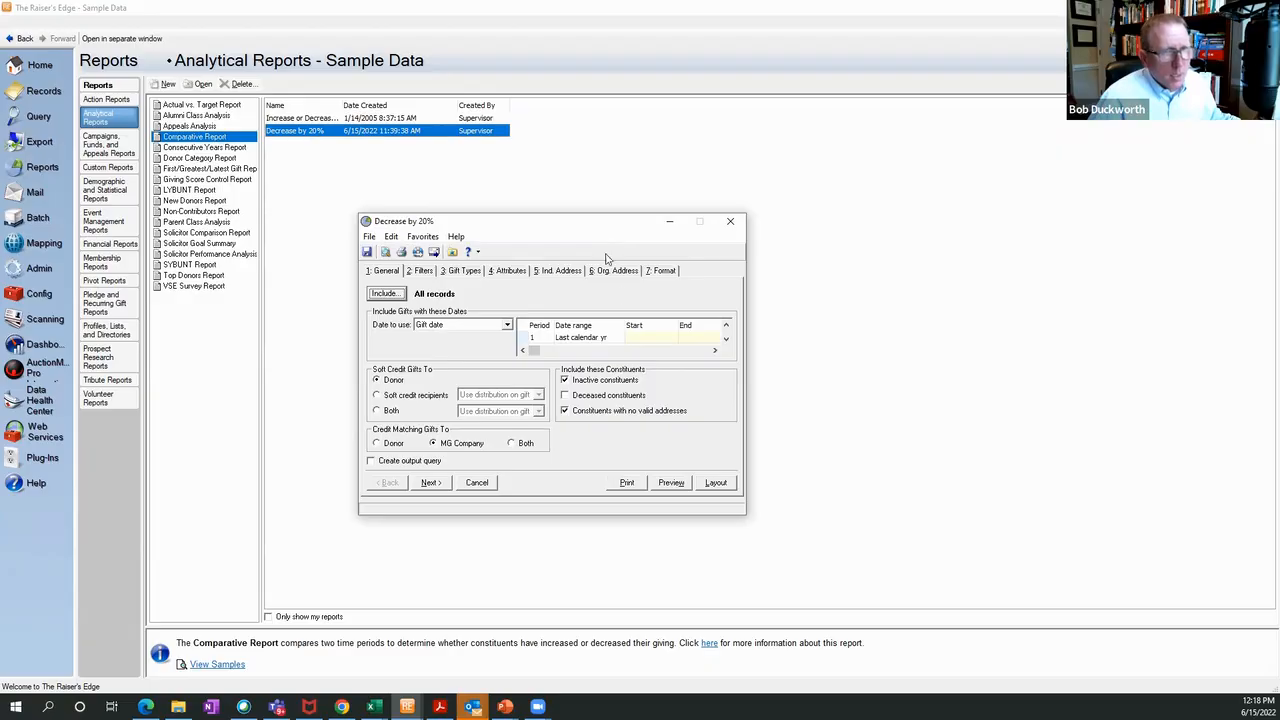
Step: Review the date ranges of both comparison periods, then the report's Detail format settings for variance, without changing them
left_click(726, 340)
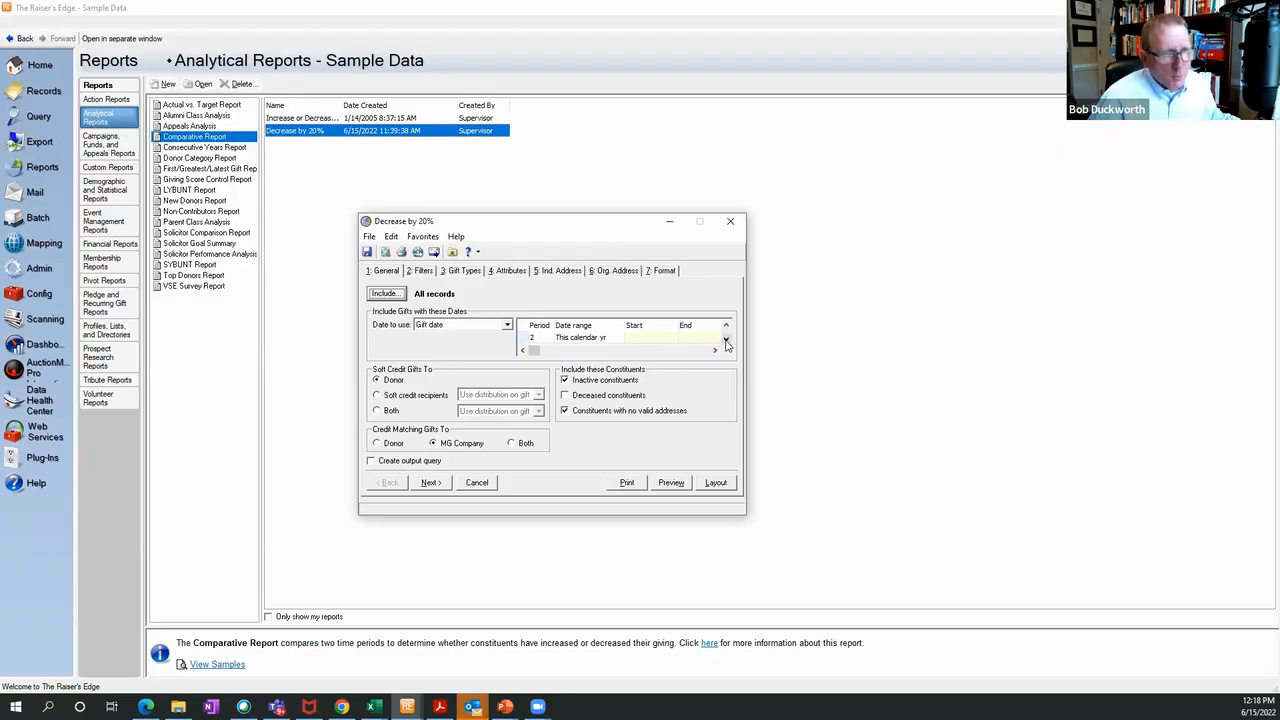
left_click(726, 327)
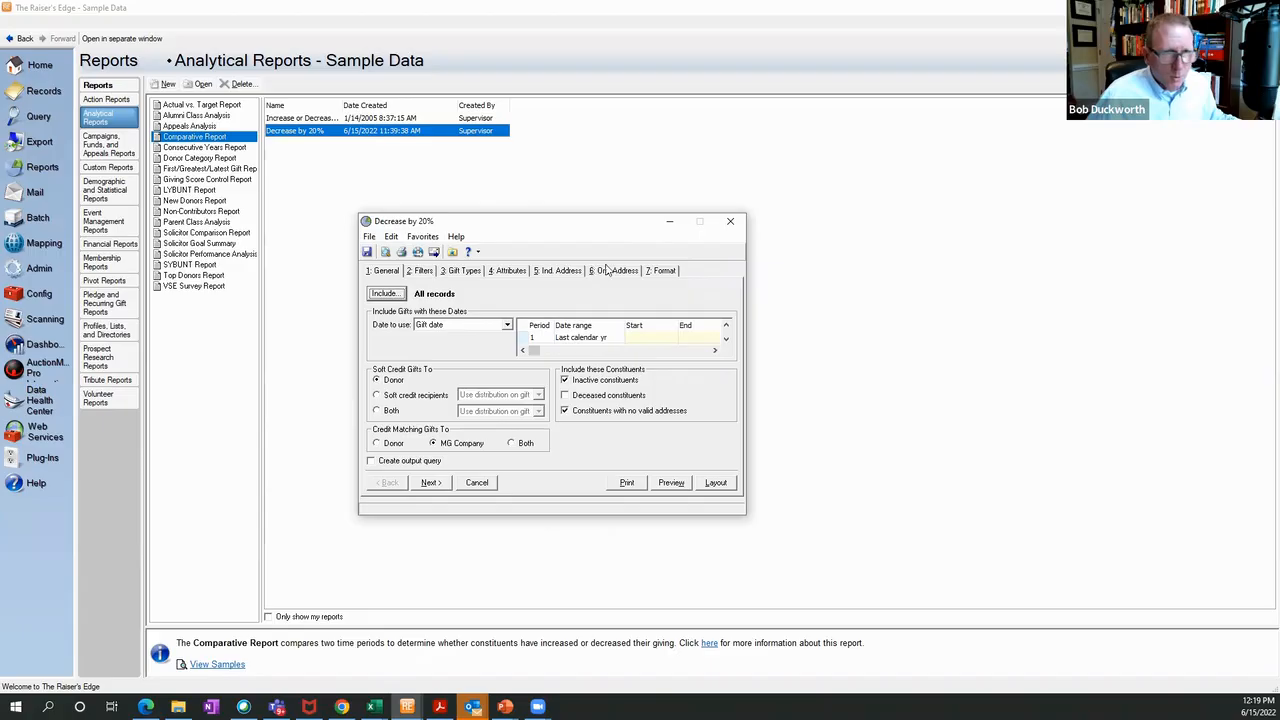
left_click(657, 270)
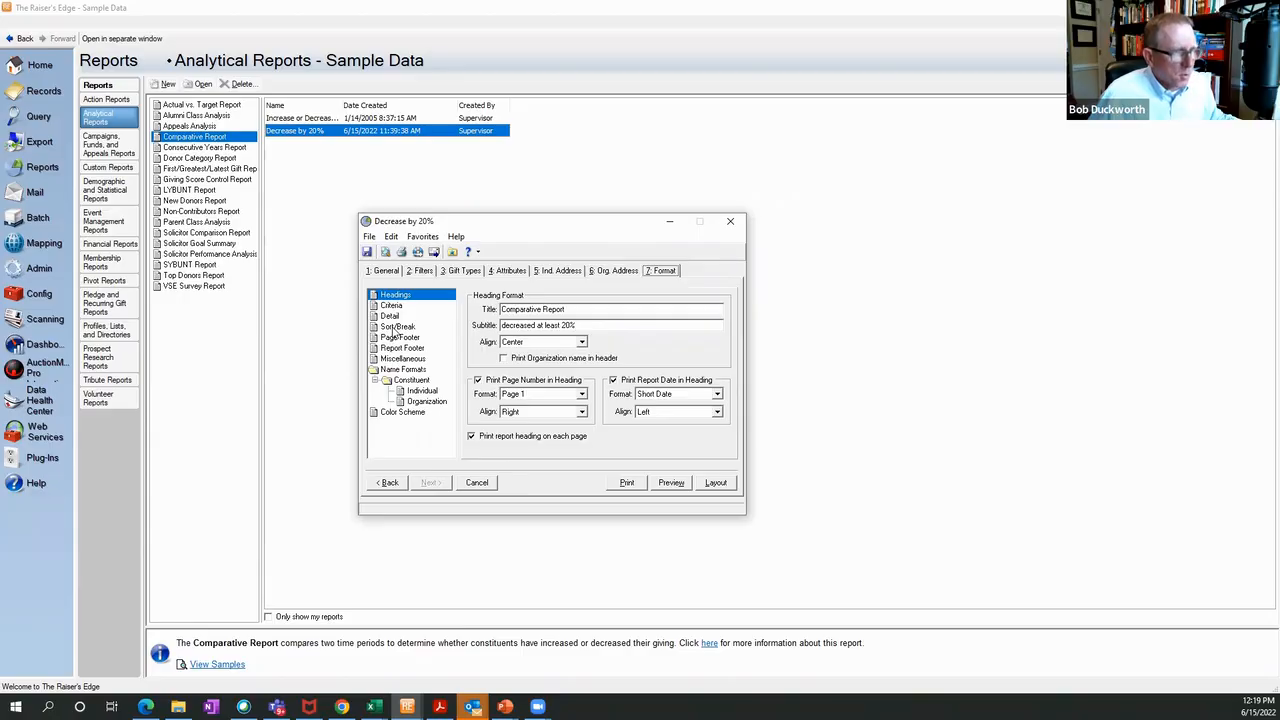
left_click(390, 316)
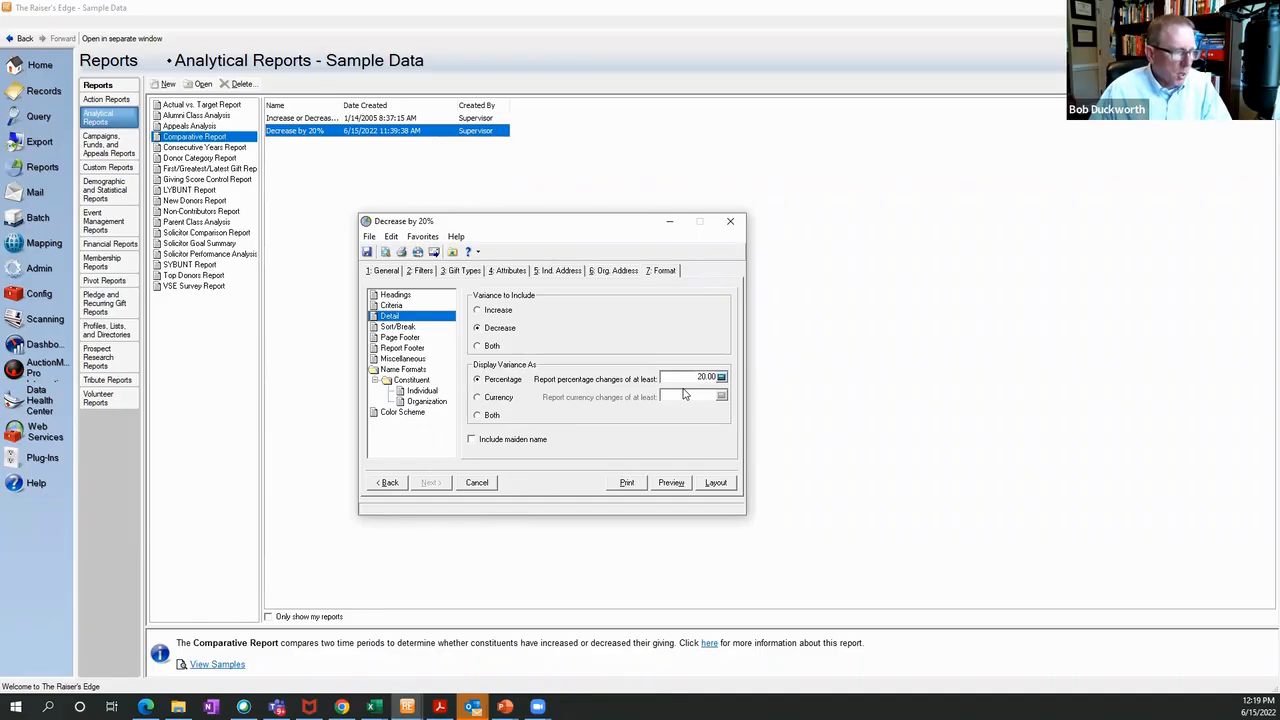
Step: Preview the Comparative Report in a full-size window, examine the constituents' giving in both periods, and close the preview
left_click(671, 483)
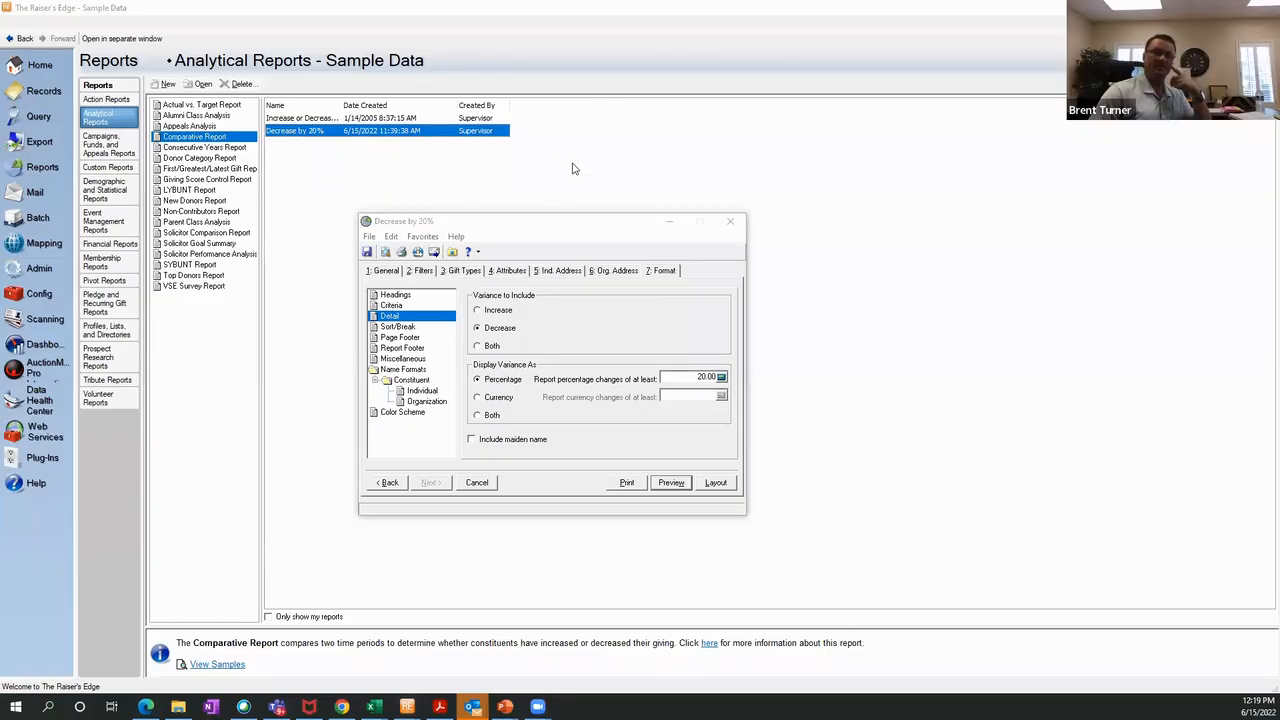
left_click(697, 164)
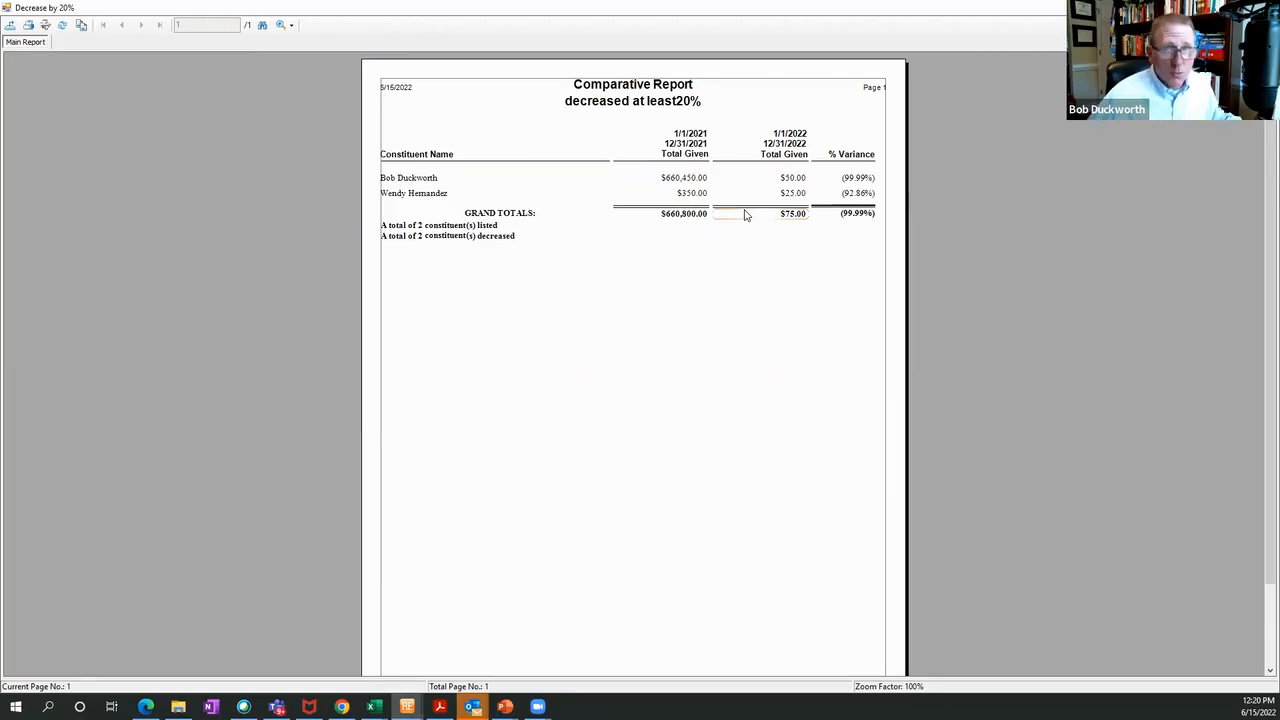
left_click(1264, 8)
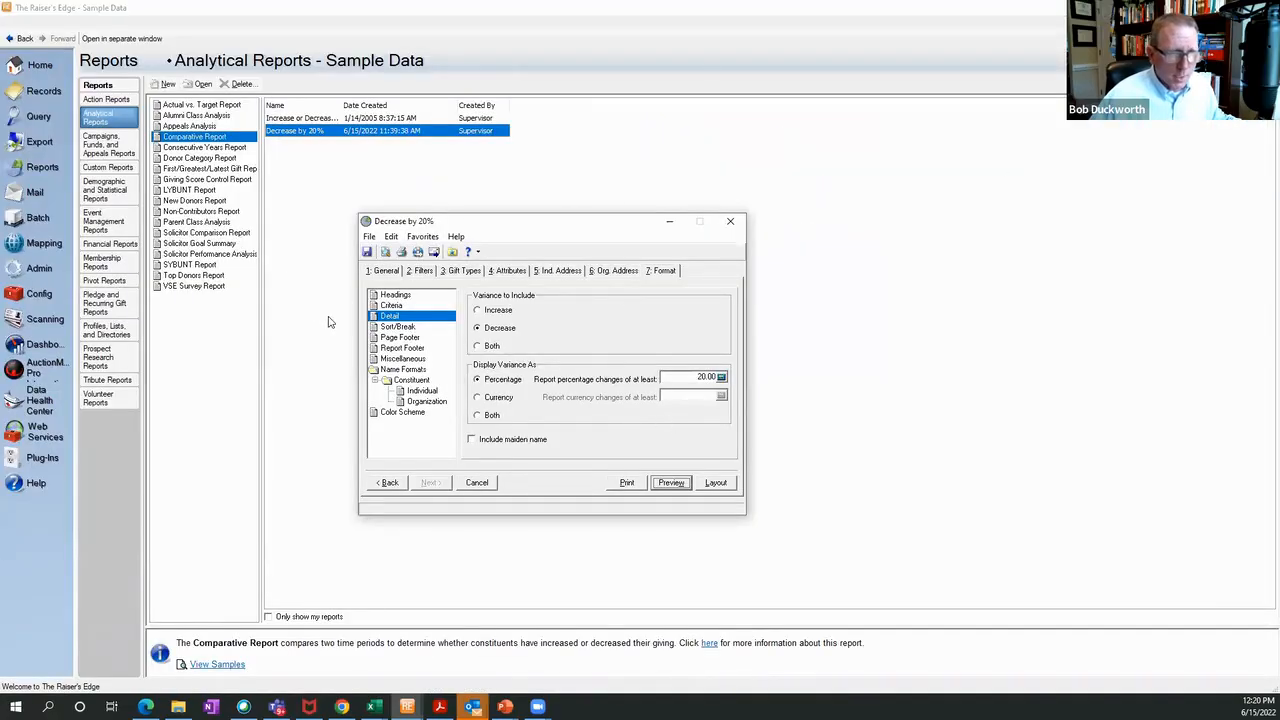
Step: View the record inclusion options in the report's general settings without changing the selection, and close the report
left_click(380, 274)
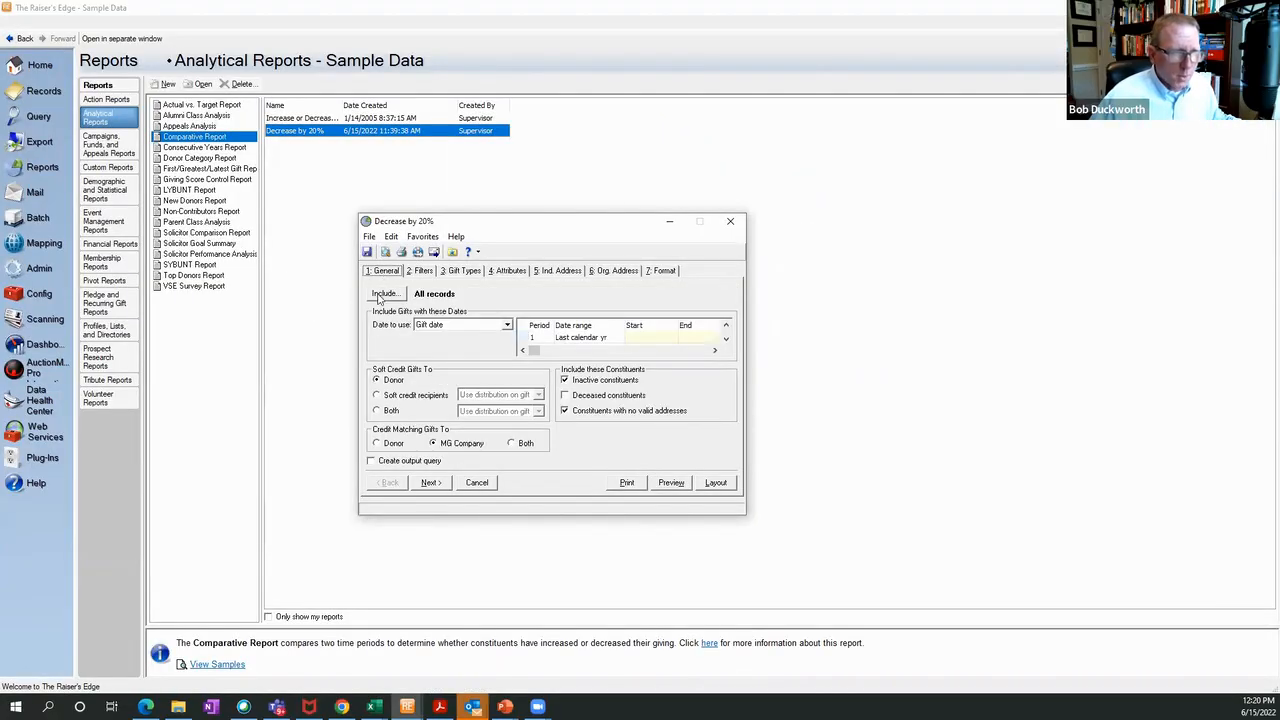
left_click(382, 295)
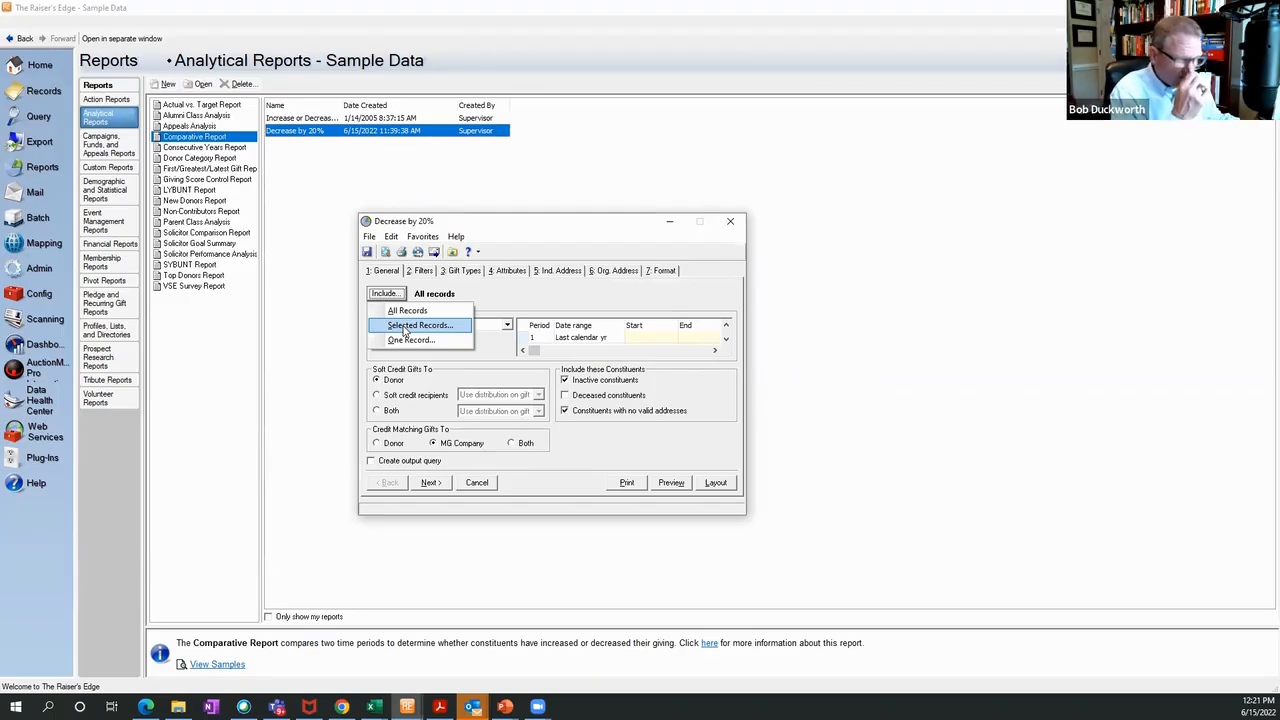
left_click(837, 327)
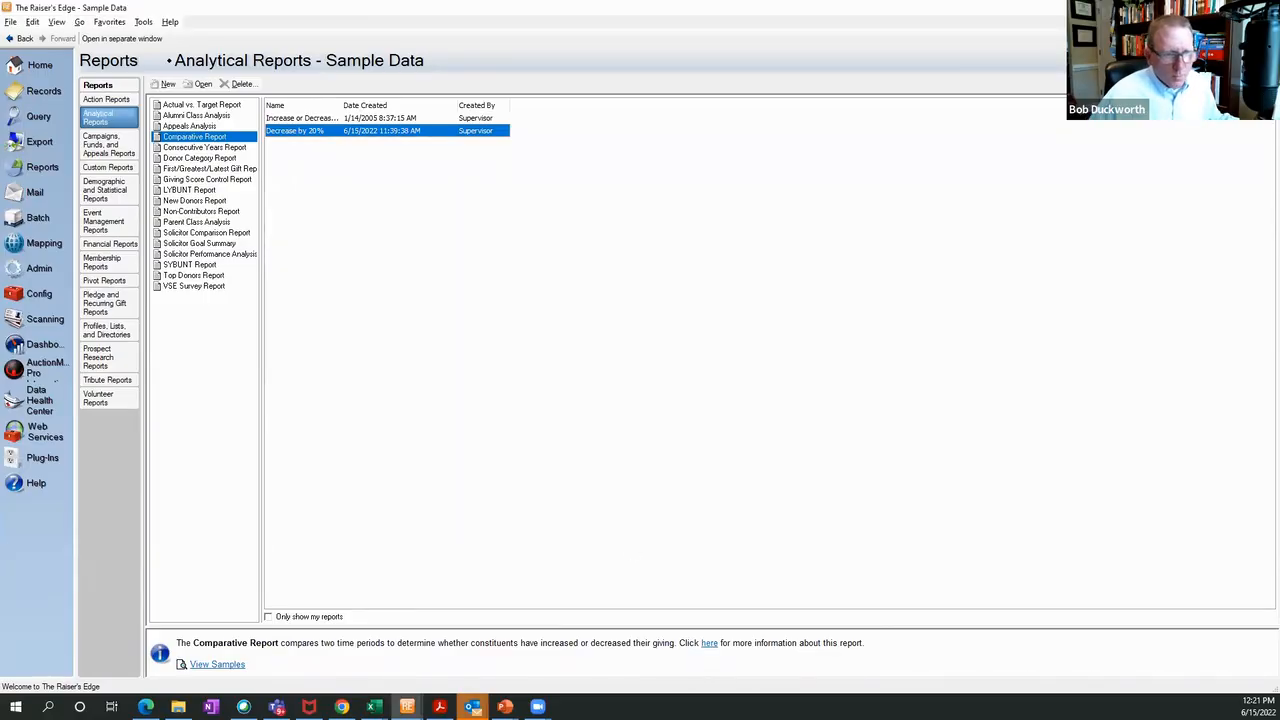
Step: Switch to the PowerPoint presentation "Using Raiser's Edge for a Strong Fiscal Year End" in its editing window and select slide 6
mouse_move(505, 706)
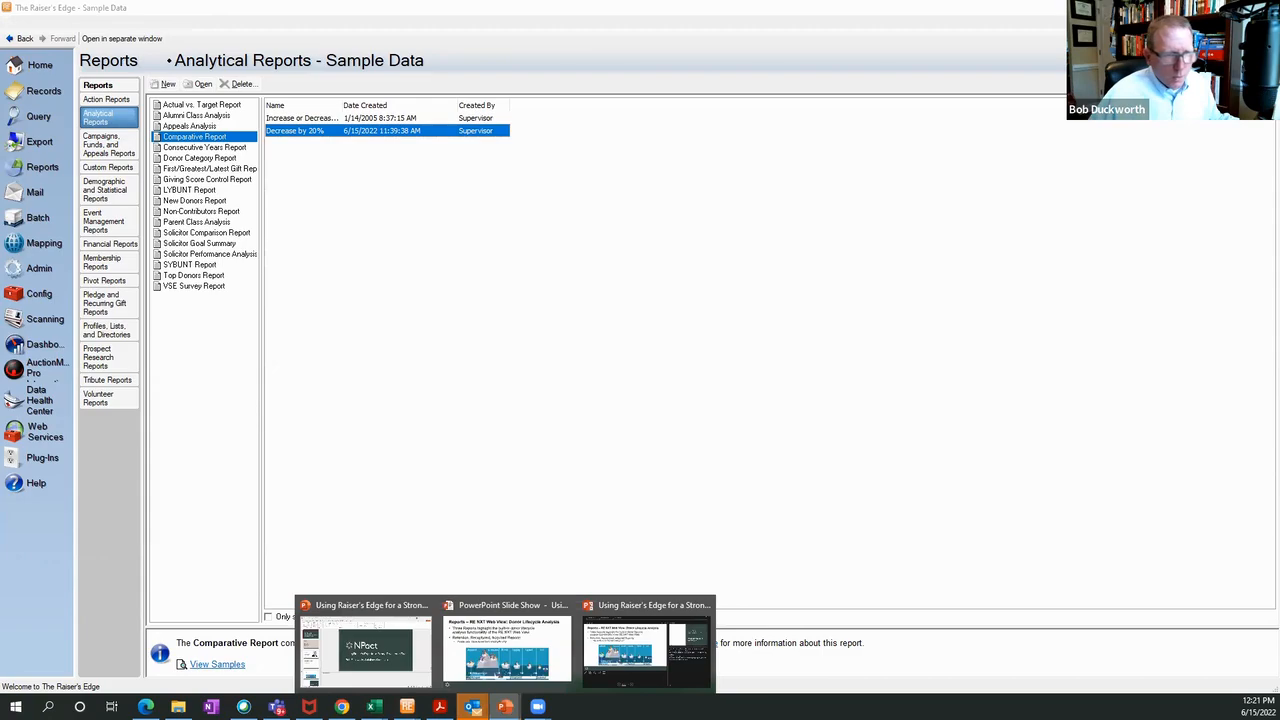
left_click(374, 660)
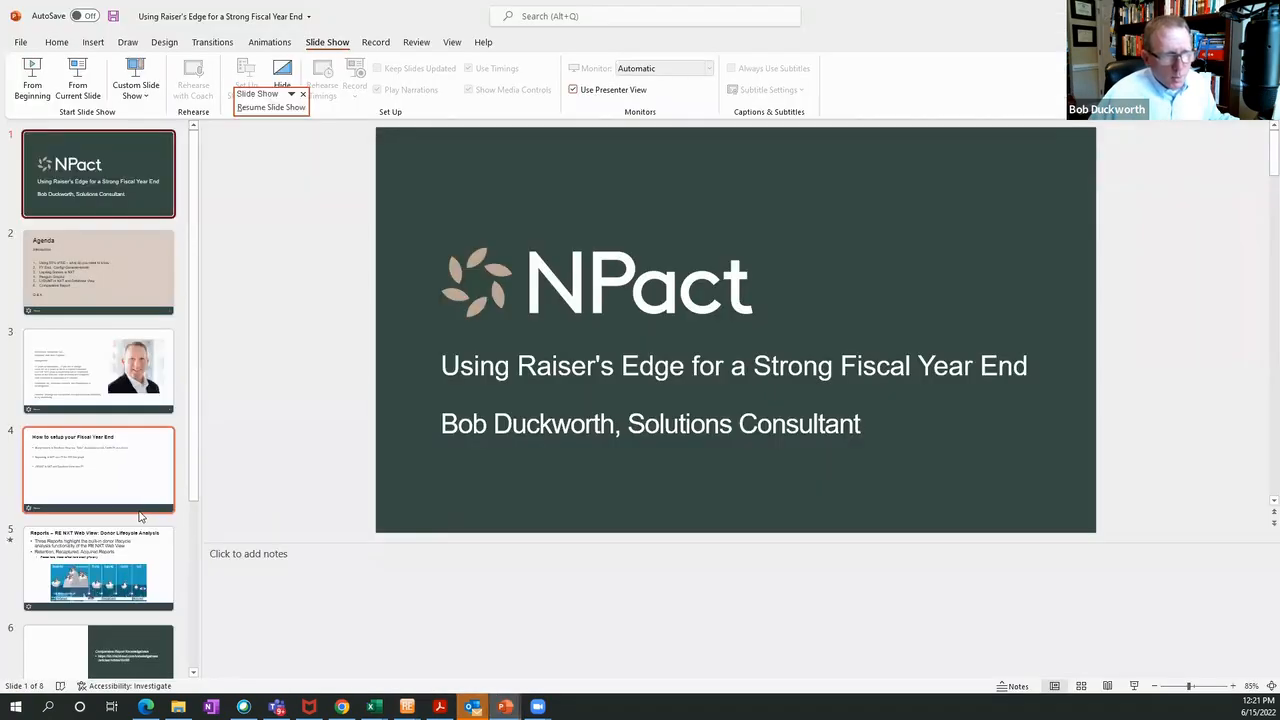
scroll(140, 516, "down", 3)
left_click(105, 535)
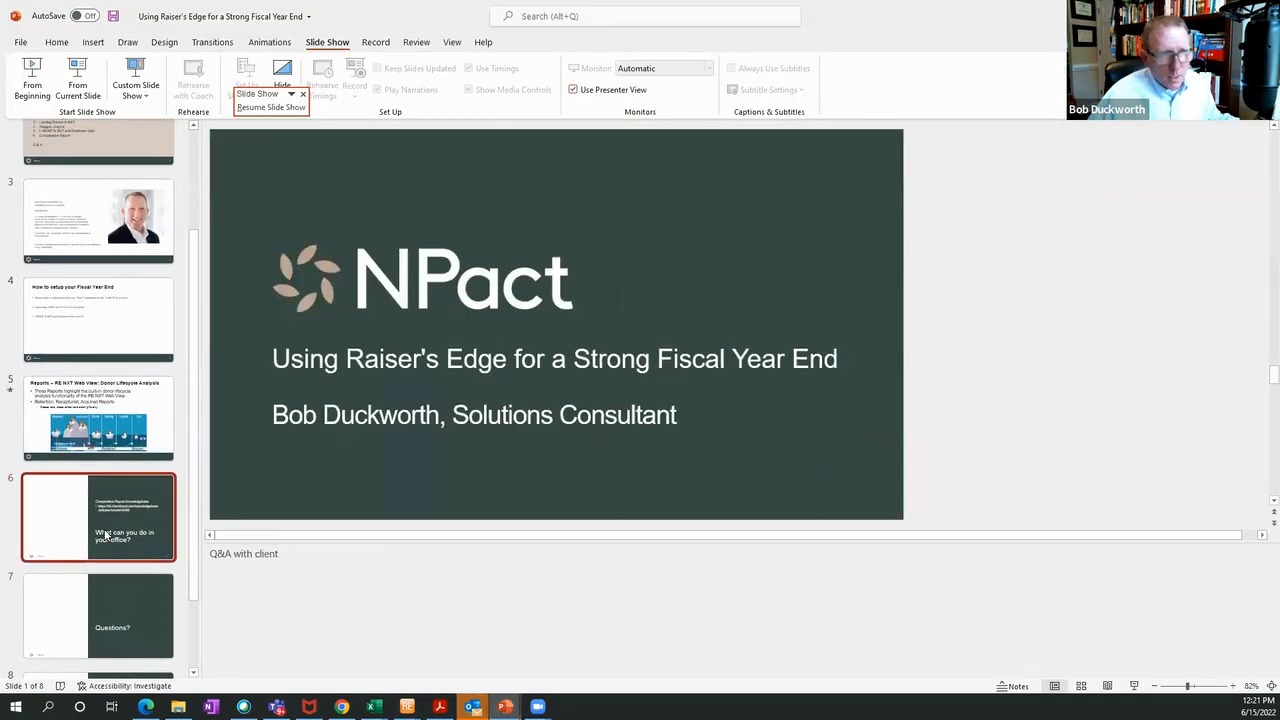